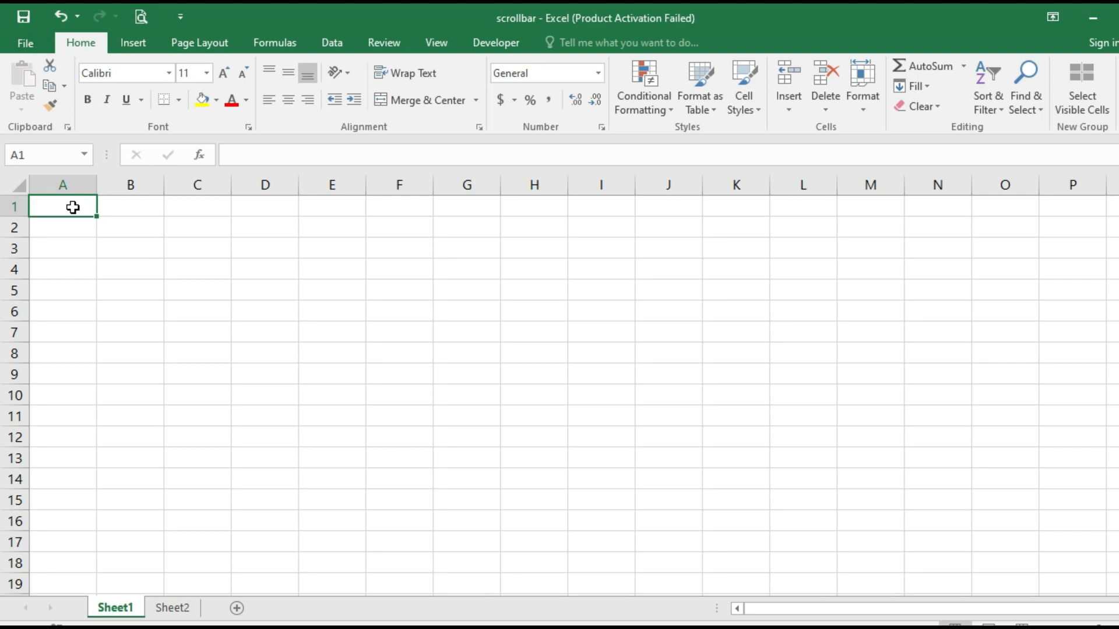
# Show the Developer tab's Insert gallery of form and ActiveX controls, including the scroll bar
pyautogui.click(494, 43)
pyautogui.click(357, 108)
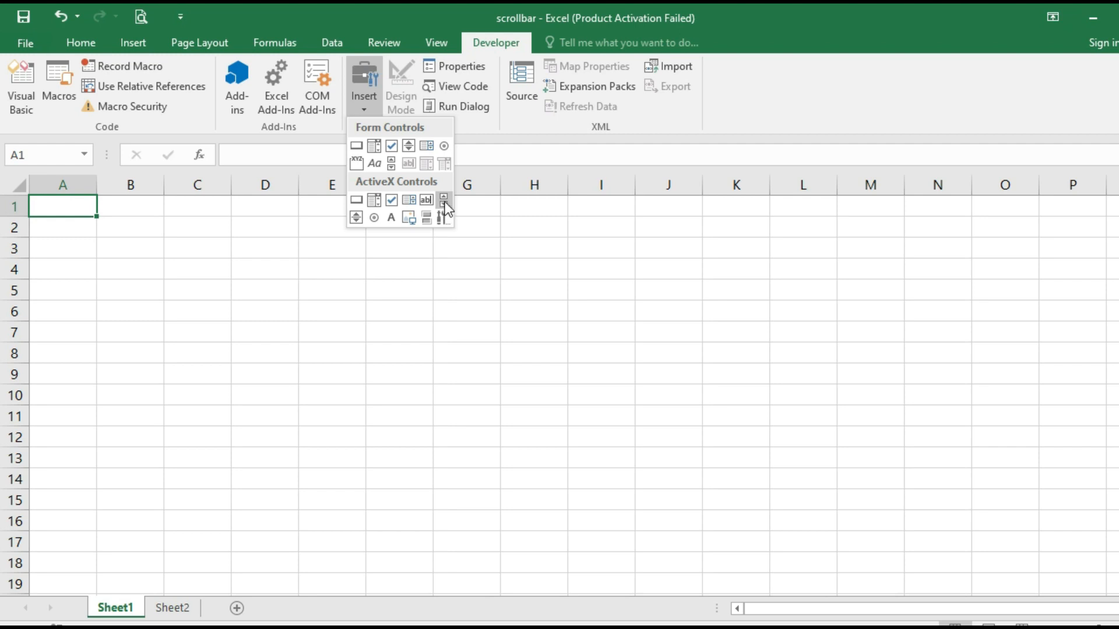
# Draw an ActiveX scroll bar, ScrollBar1, vertically over column F from about row 2 to row 15
pyautogui.click(442, 202)
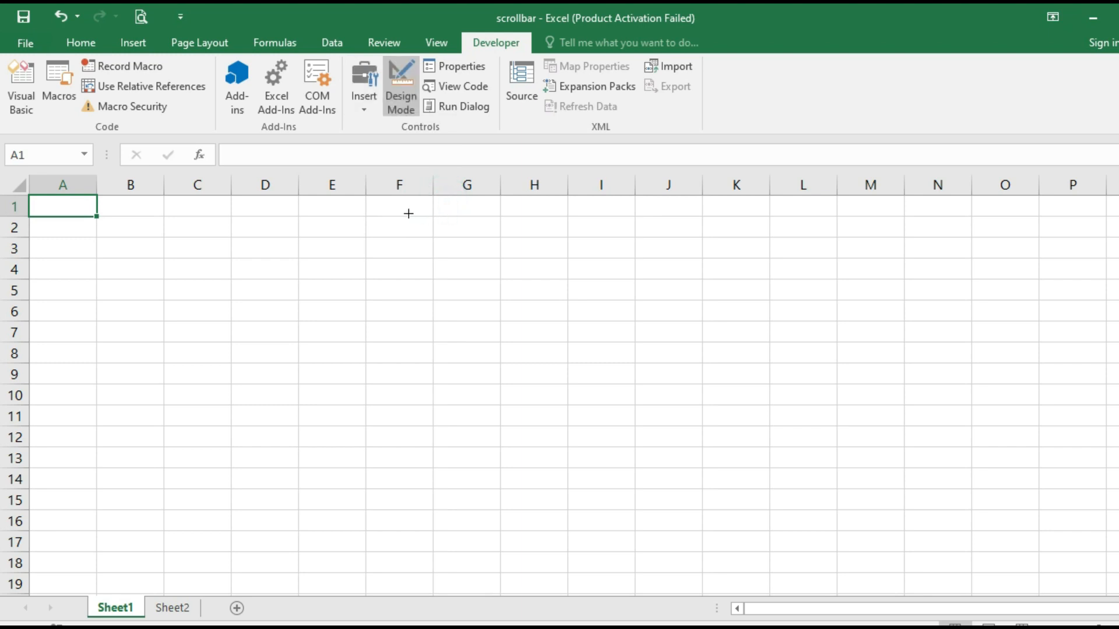
pyautogui.moveTo(409, 213); pyautogui.dragTo(440, 505)
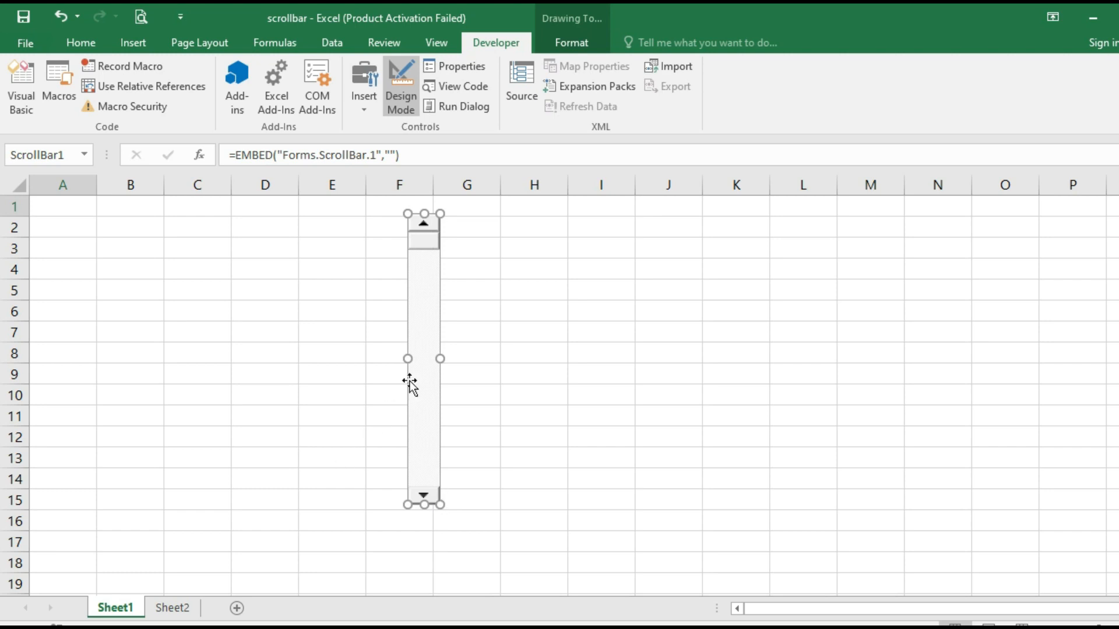
pyautogui.click(363, 113)
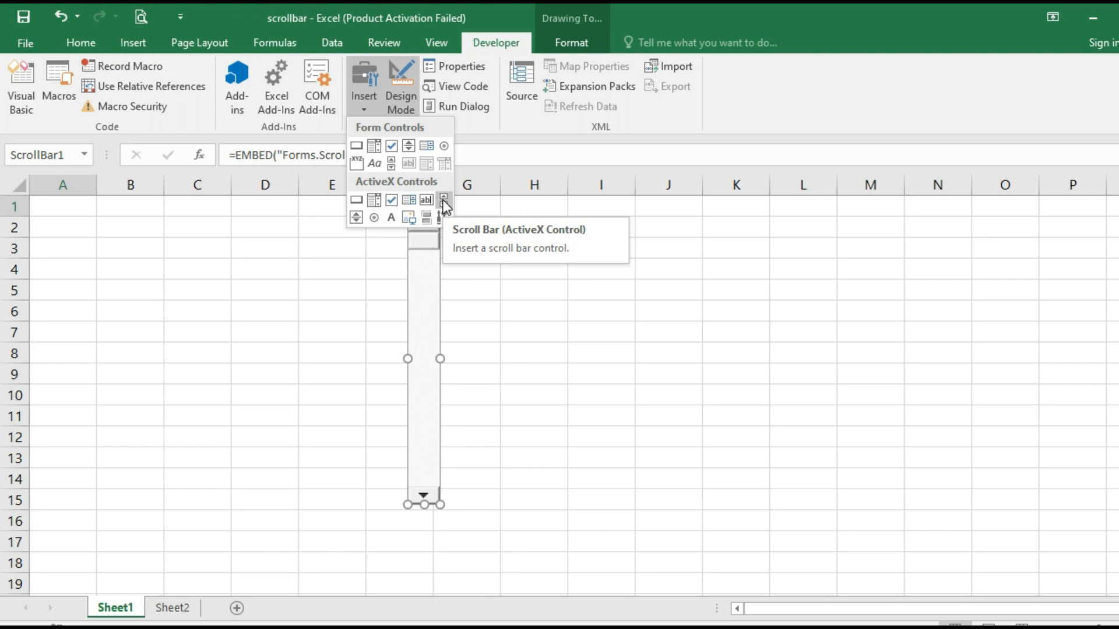
pyautogui.click(464, 272)
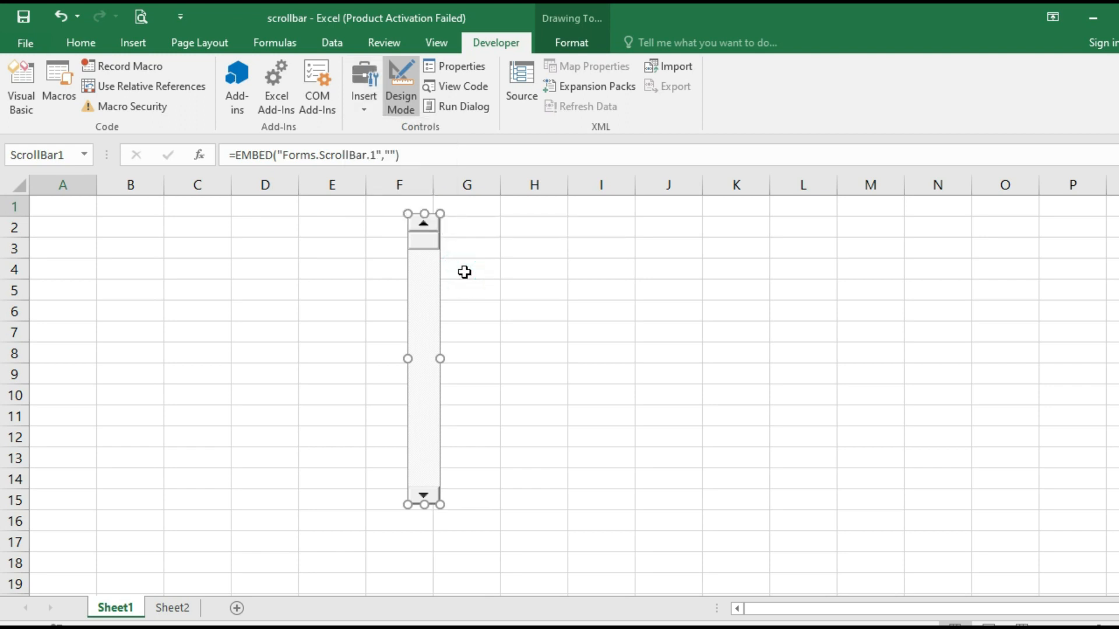
# Move the scroll bar into column I, spanning roughly rows 1 to 14
pyautogui.click(463, 256)
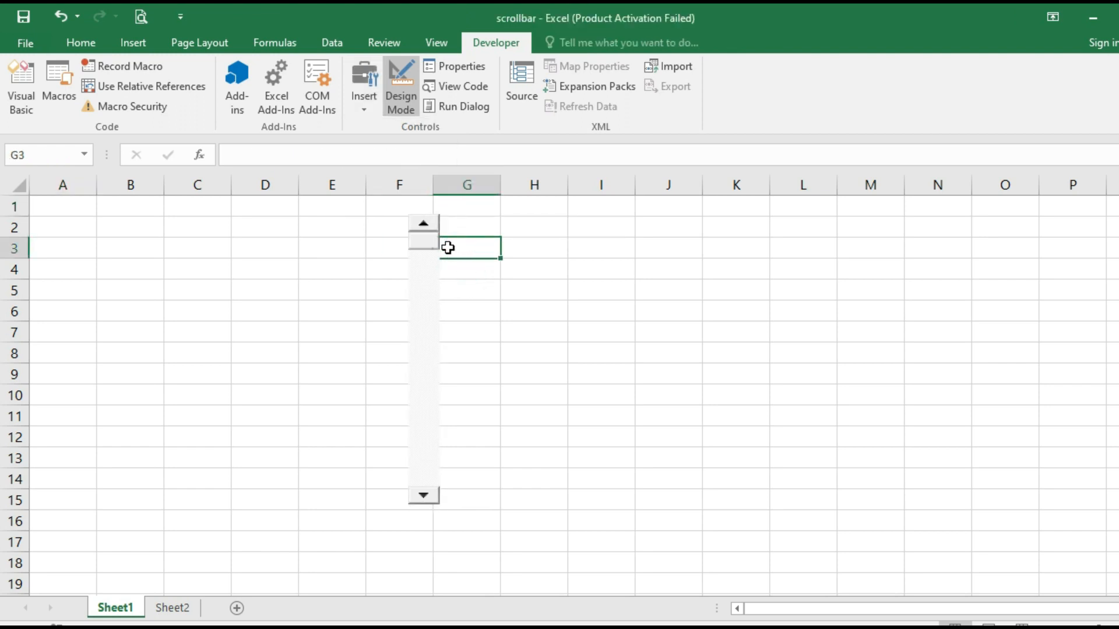
pyautogui.moveTo(426, 222); pyautogui.dragTo(606, 210)
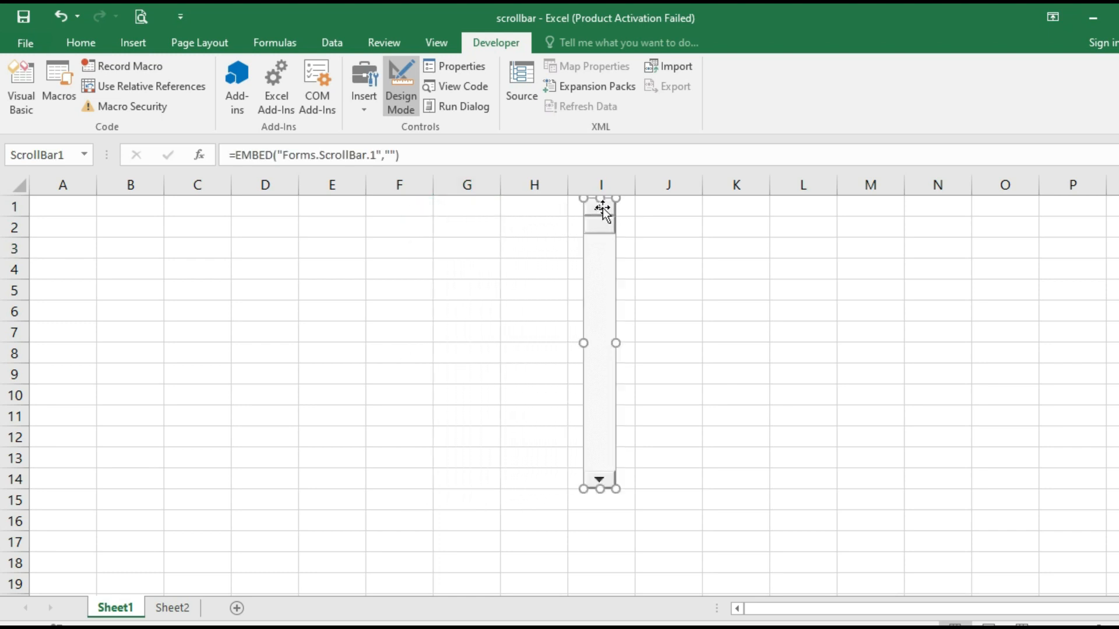
pyautogui.click(532, 216)
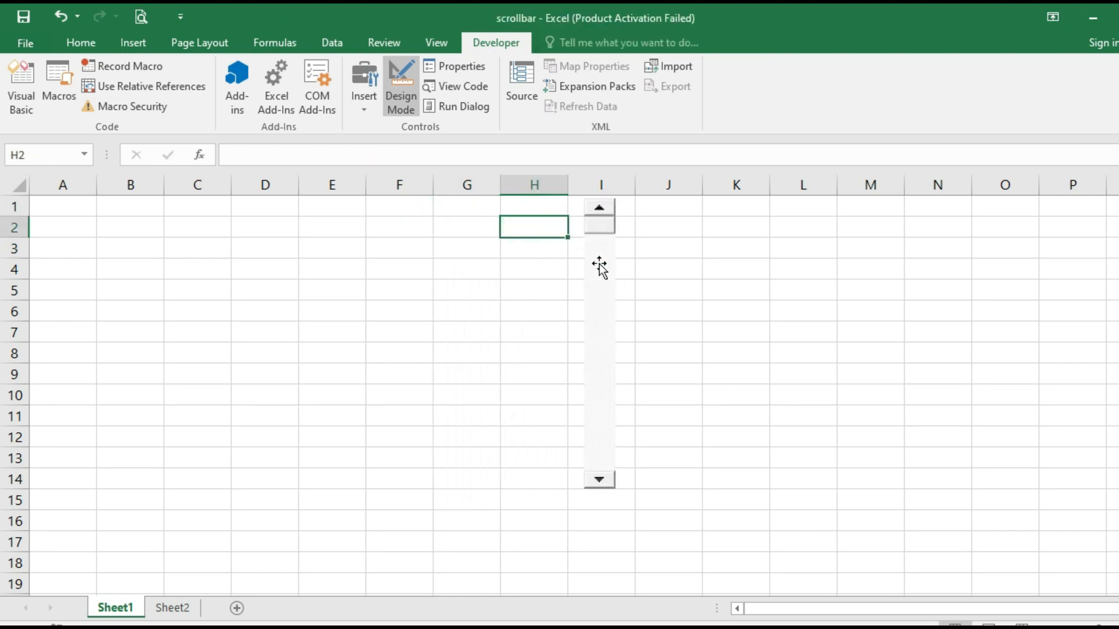
# Turn off Design Mode and test the scroll bar by stepping it down three times
pyautogui.click(406, 86)
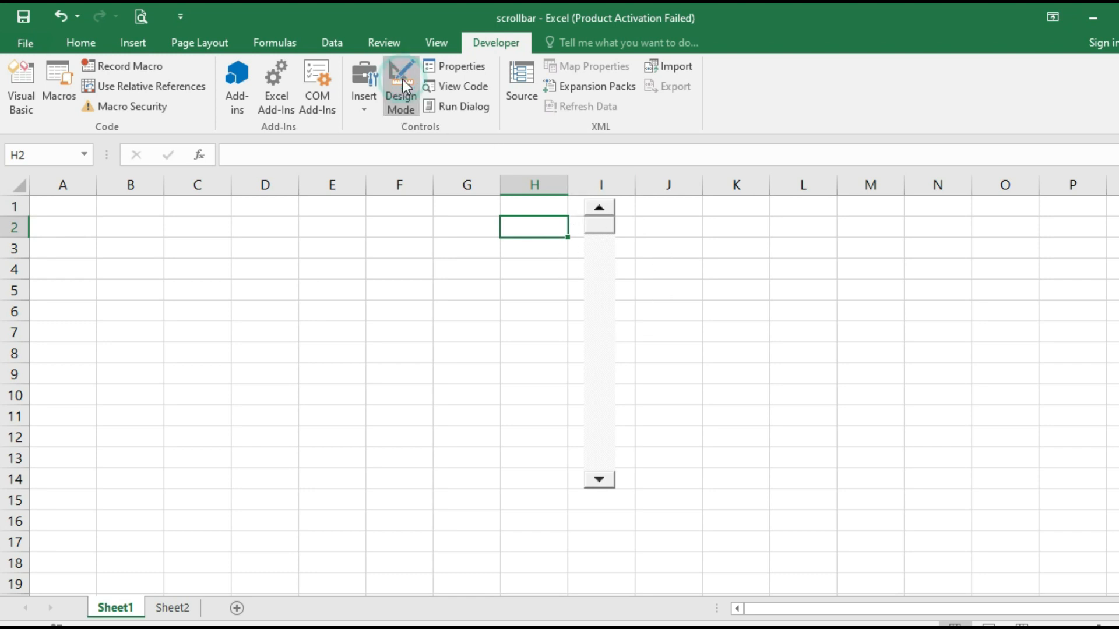
pyautogui.click(600, 482)
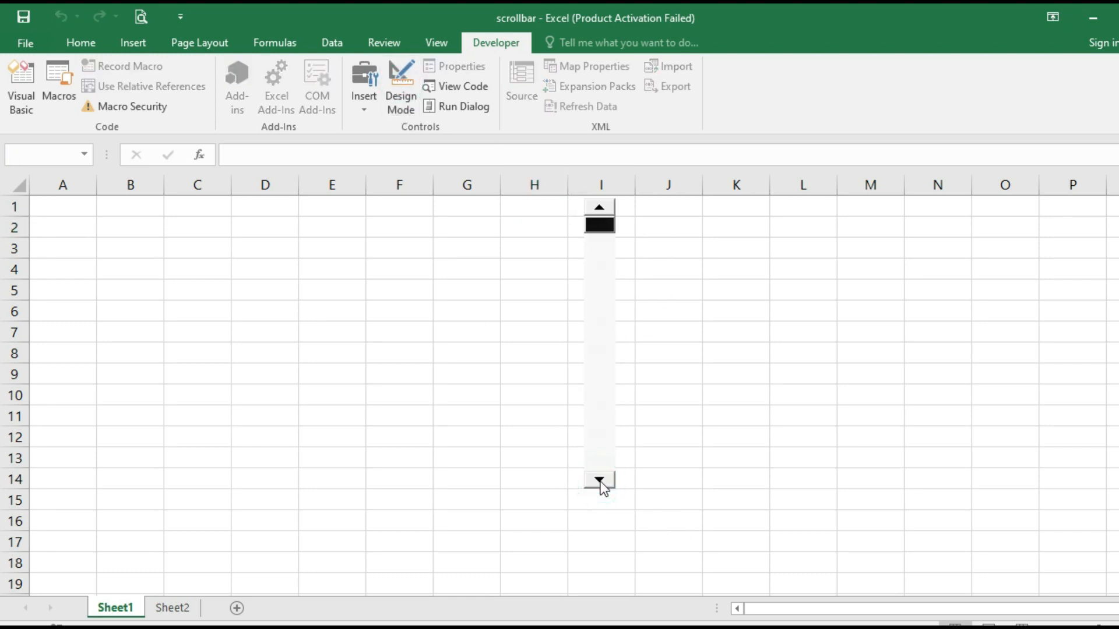
pyautogui.click(601, 482)
pyautogui.click(601, 481)
# Switch Design Mode back on and open the scroll bar's ScrollBar1_Change procedure
pyautogui.click(410, 98)
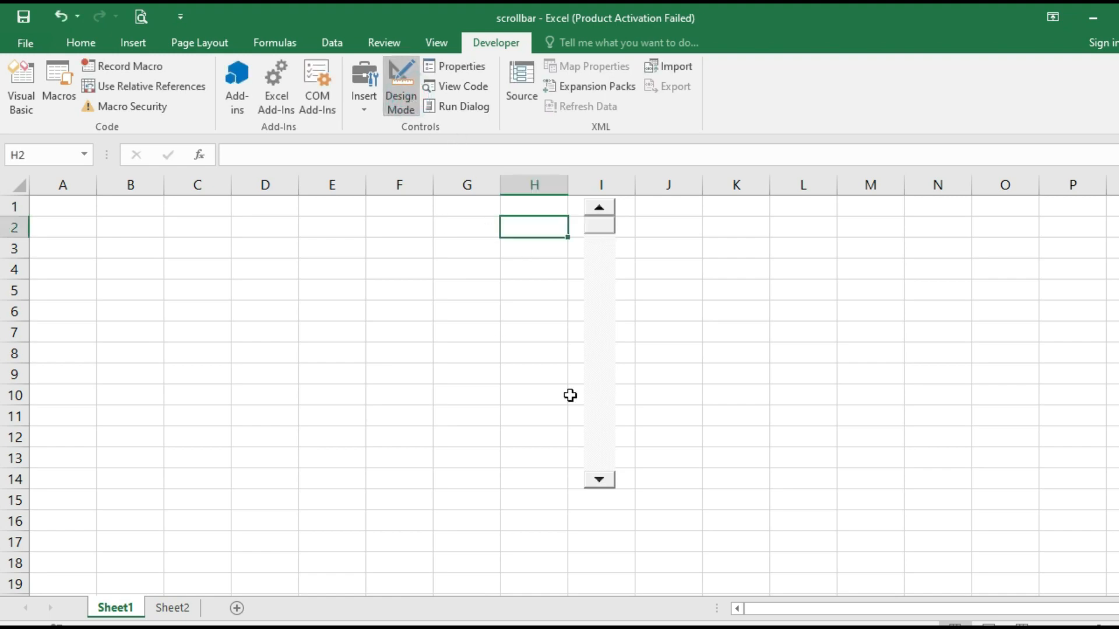
pyautogui.click(604, 339)
pyautogui.doubleClick(602, 337)
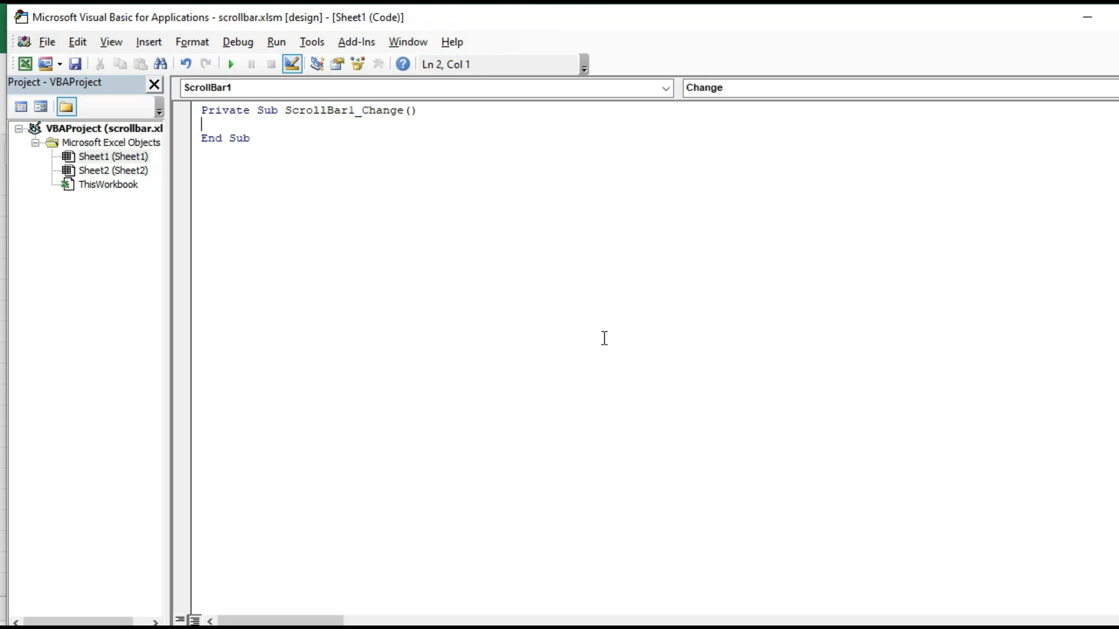
# Add the line Range("F1").Value = ScrollBar1.Value to the ScrollBar1_Change handler
pyautogui.write('range(')
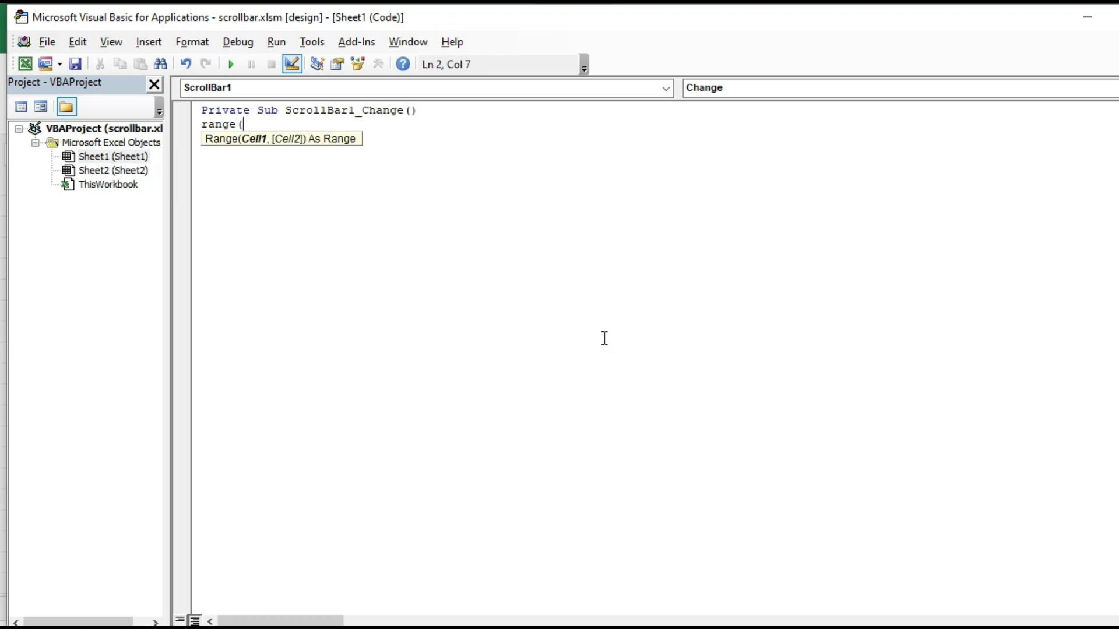
pyautogui.write('"F1')
pyautogui.write('")')
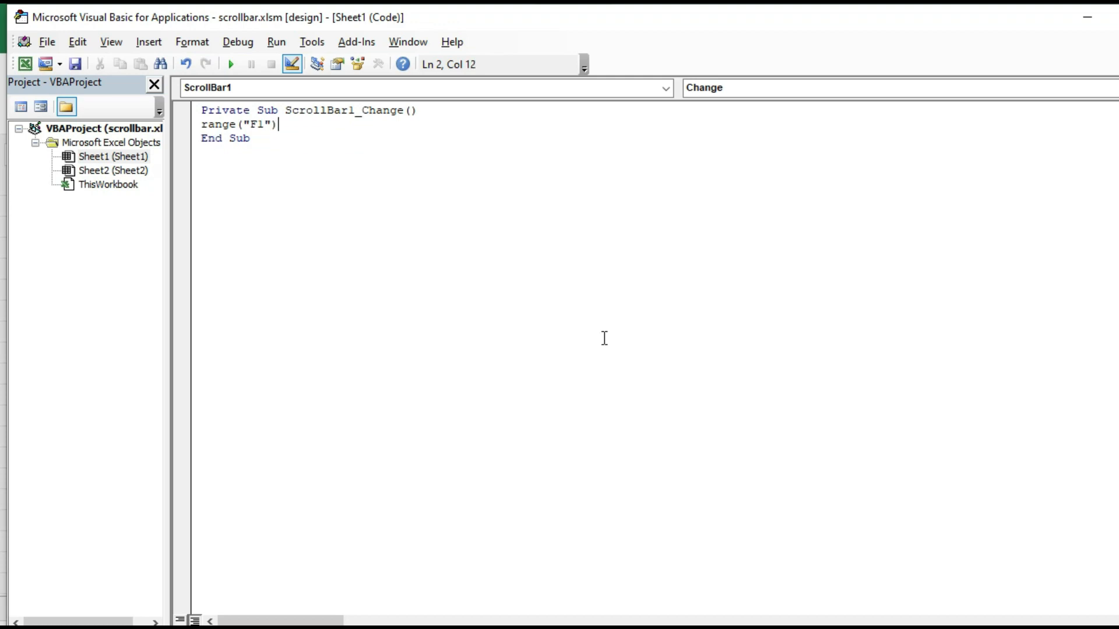
pyautogui.write('.')
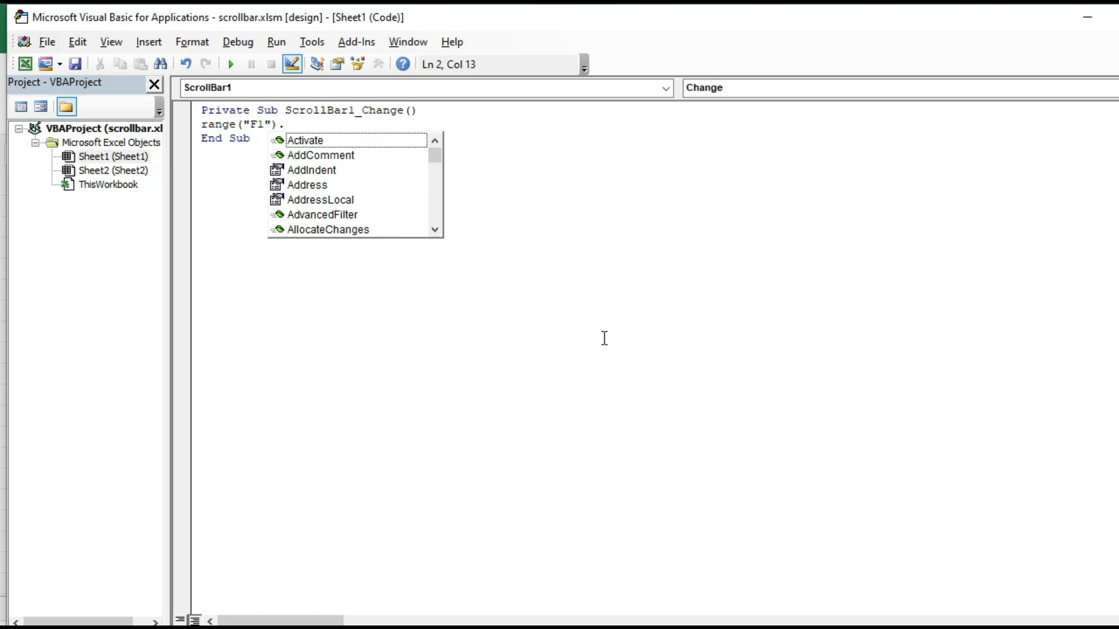
pyautogui.write('value')
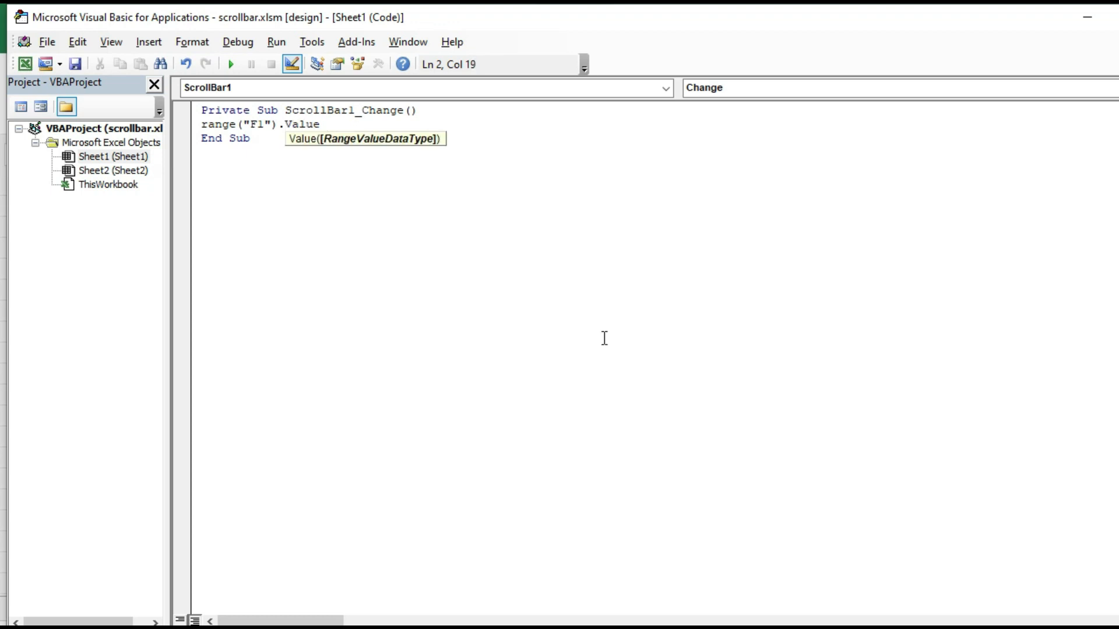
pyautogui.write(' =')
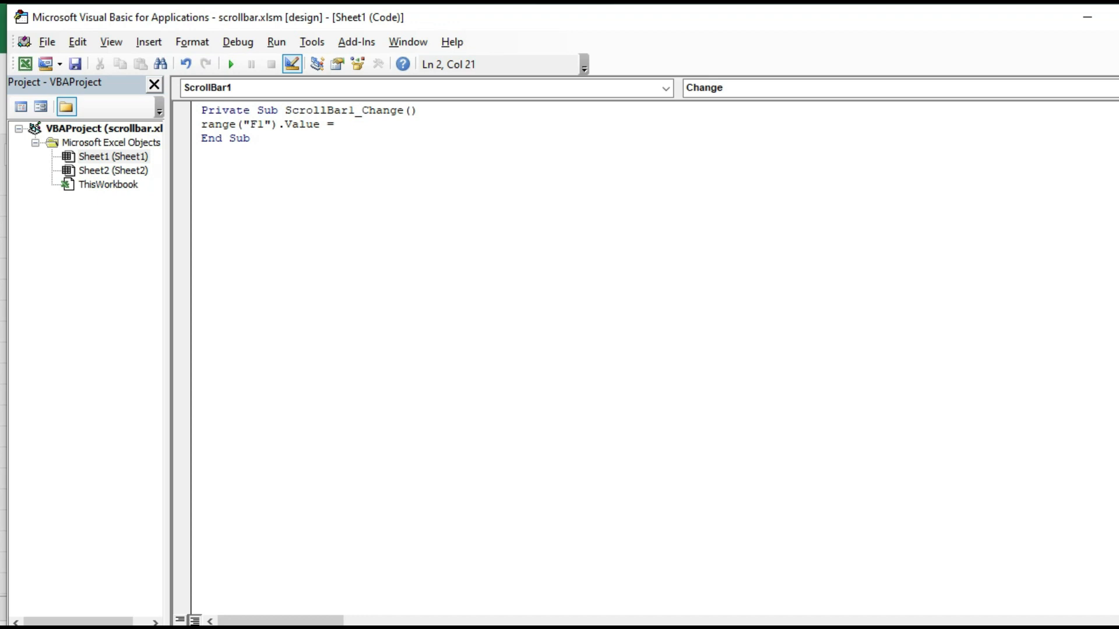
pyautogui.write('scrollbar1')
pyautogui.write('.value')
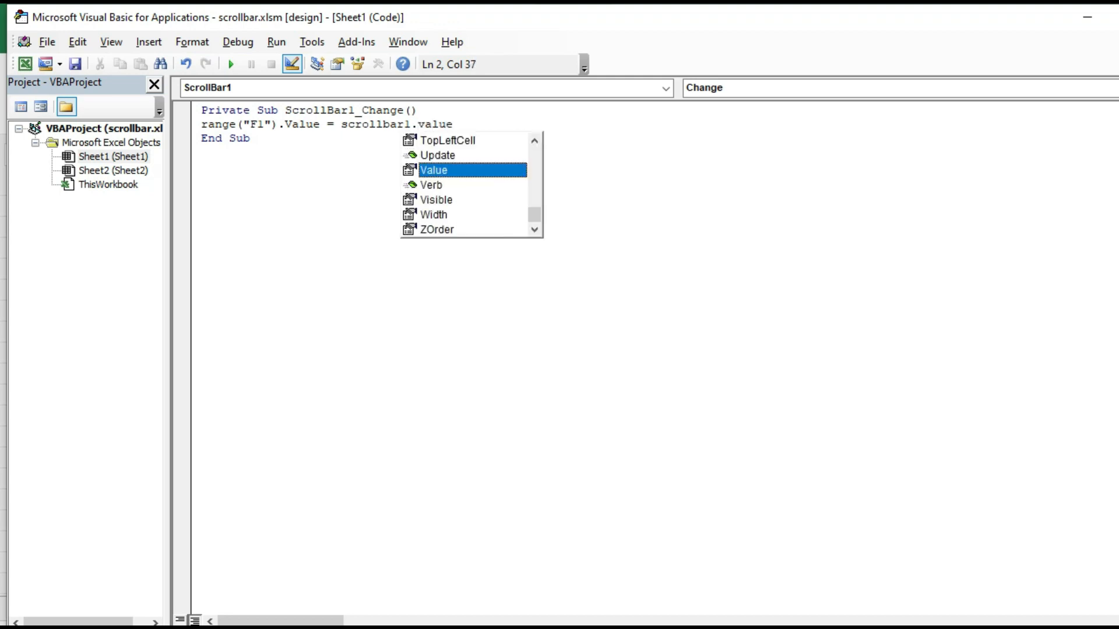
pyautogui.press('Down')
pyautogui.press('Up')
pyautogui.press('Return')
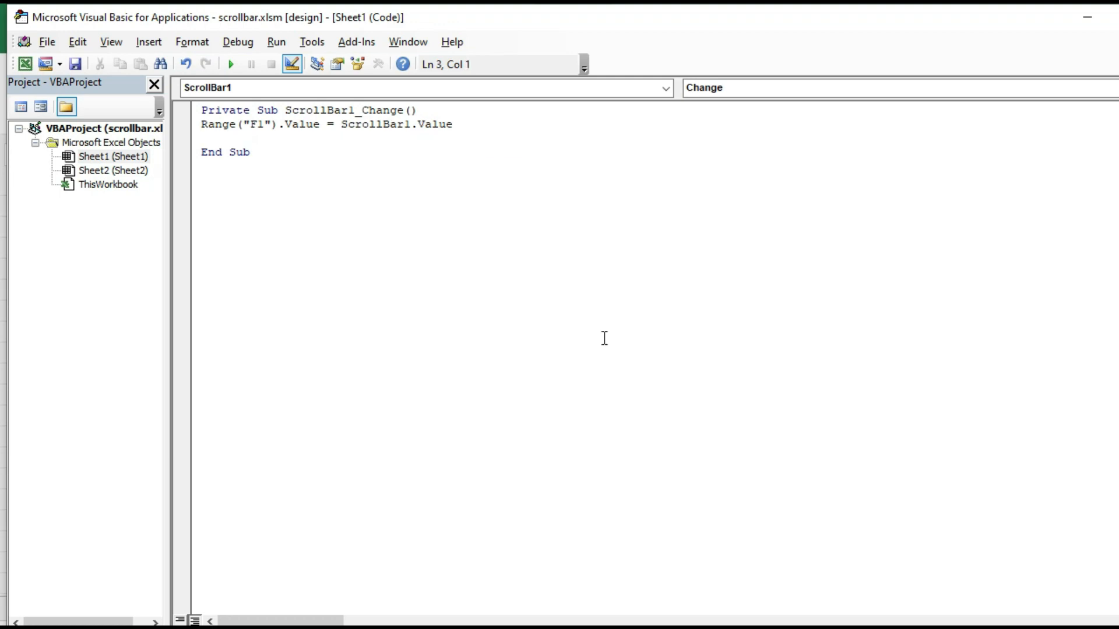
# Add ScrollBar1.Min = 1 and paste a copy of that line below it
pyautogui.write('scrollbar1.min')
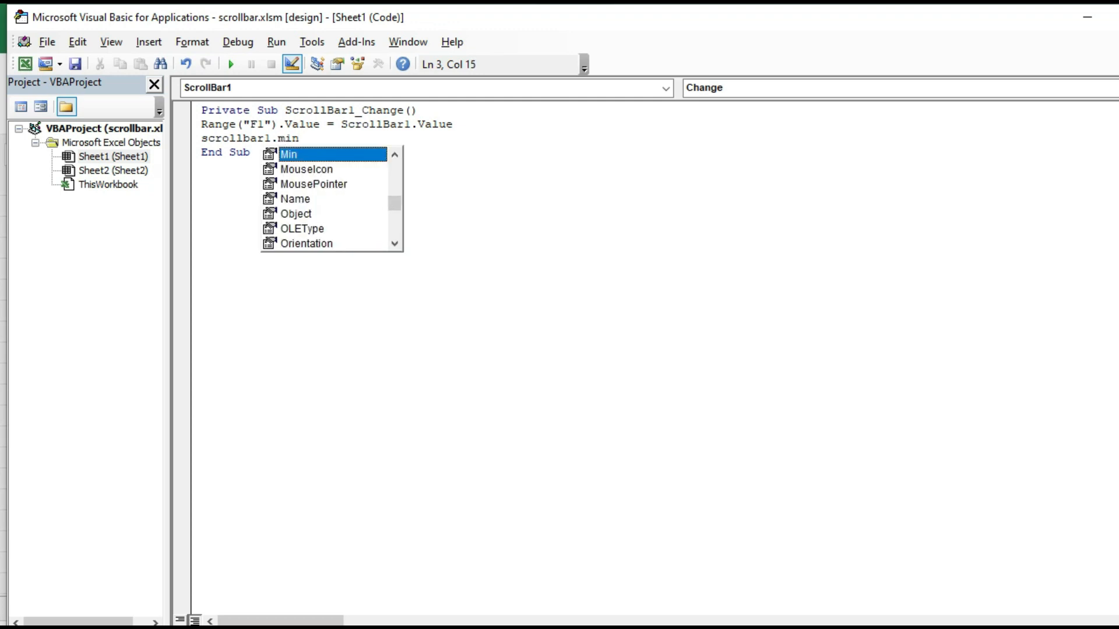
pyautogui.write(' =')
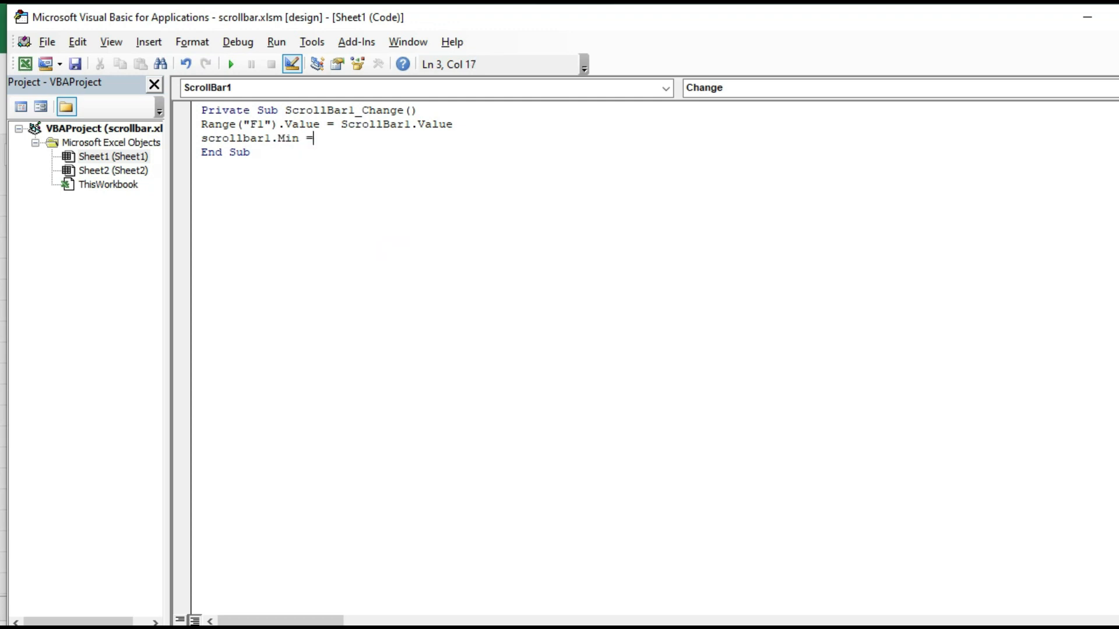
pyautogui.write(' 1')
pyautogui.press('Return')
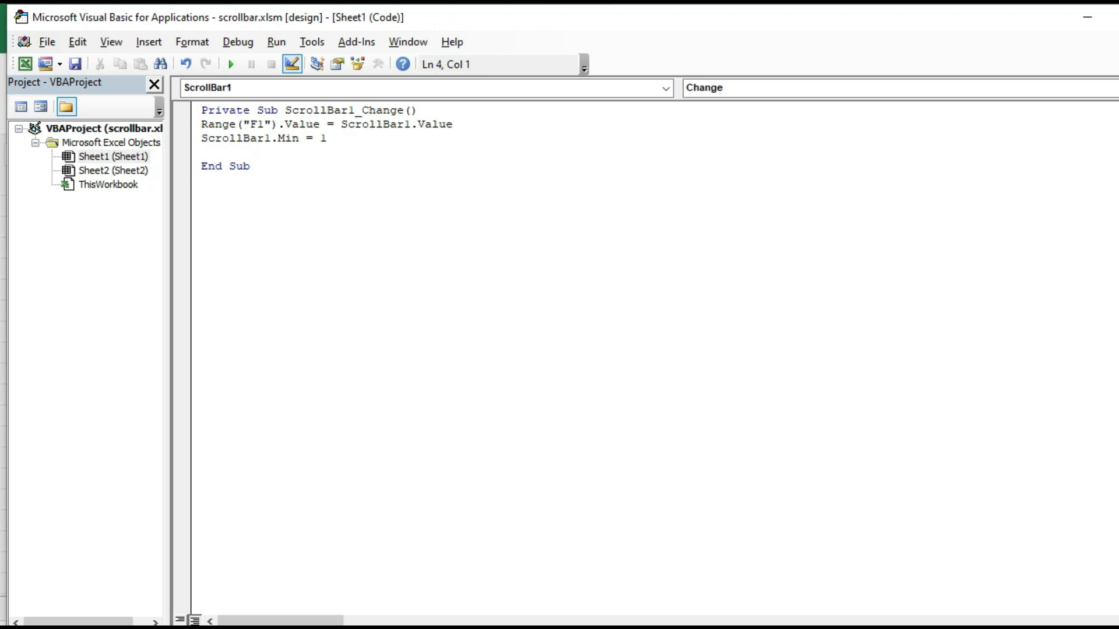
pyautogui.press('Up')
pyautogui.hotkey('shift', 'End')
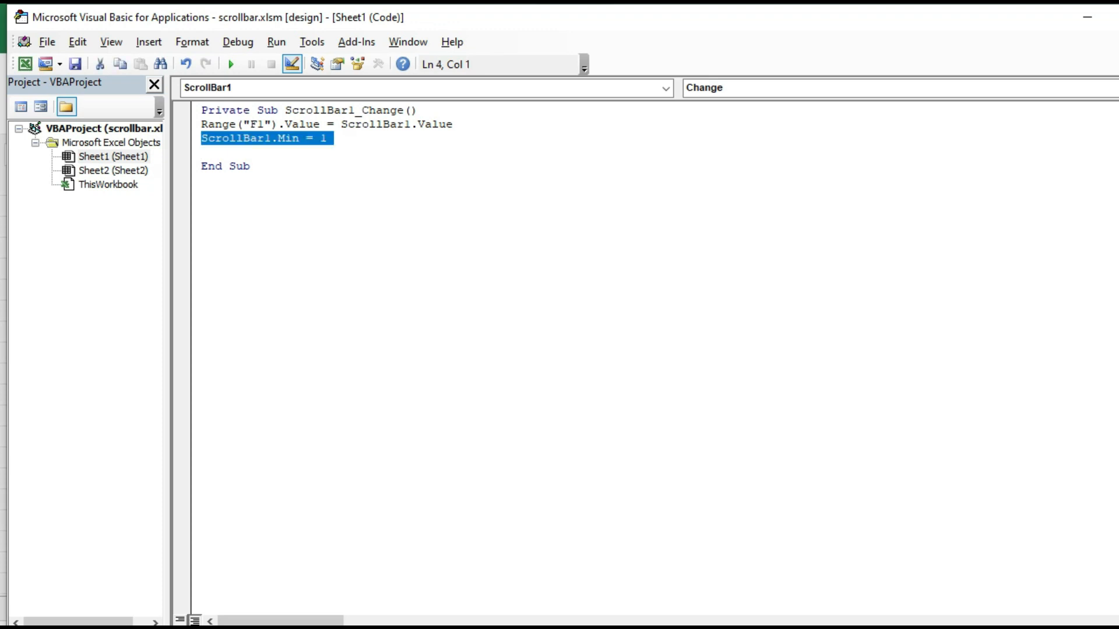
pyautogui.hotkey('ctrl', 'c')
pyautogui.press('Down')
pyautogui.hotkey('ctrl', 'v')
# Edit the copied line into ScrollBar1.Max = 50
pyautogui.press('Return')
pyautogui.press('Up')
pyautogui.press('End')
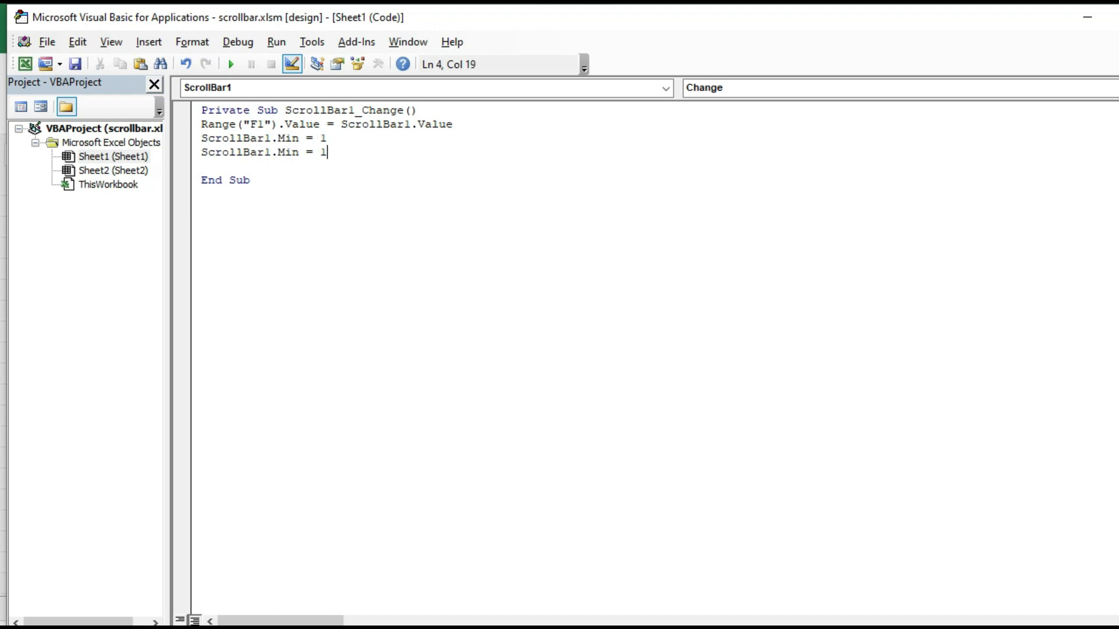
pyautogui.press('Left')
pyautogui.press('Left')
pyautogui.press('Left')
pyautogui.press('Left')
pyautogui.press('Left')
pyautogui.press('Left')
pyautogui.press('Delete')
pyautogui.press('Delete')
pyautogui.press('Delete')
pyautogui.write('max')
pyautogui.press('Right')
pyautogui.press('Right')
pyautogui.press('Right')
pyautogui.press('BackSpace')
pyautogui.write('50')
# Paste the line again and begin a ScrollBar1.smallchange line from it
pyautogui.press('Down')
pyautogui.hotkey('ctrl', 'v')
pyautogui.press('Left')
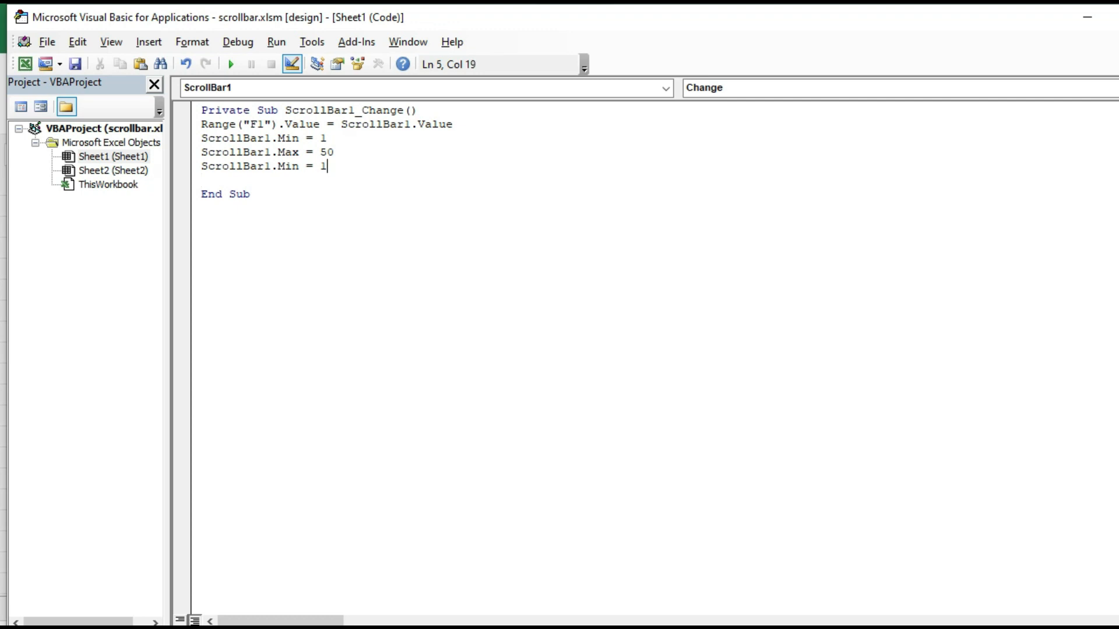
pyautogui.press('BackSpace')
pyautogui.press('BackSpace')
pyautogui.press('BackSpace')
pyautogui.press('BackSpace')
pyautogui.press('BackSpace')
pyautogui.press('BackSpace')
pyautogui.press('BackSpace')
pyautogui.write('smallcharge')
# Correct the last line to ScrollBar1.SmallChange = 5
pyautogui.press('BackSpace')
pyautogui.press('BackSpace')
pyautogui.press('BackSpace')
pyautogui.press('BackSpace')
pyautogui.write('nge ')
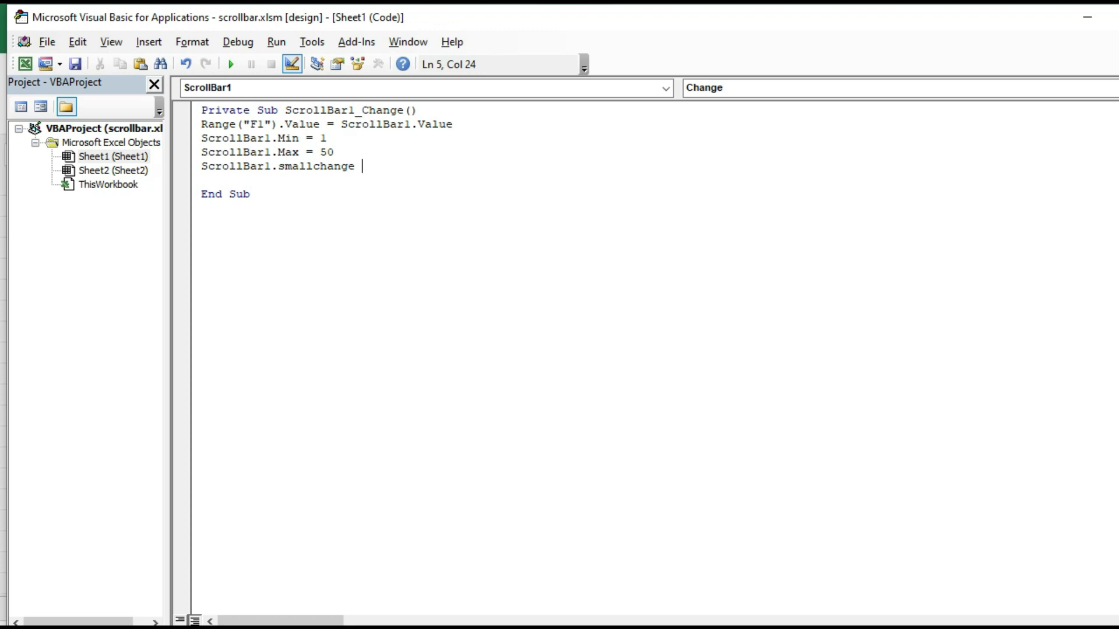
pyautogui.write('= 5')
pyautogui.press('Return')
# Move through the Change handler's lines to review the Value, Min, Max and SmallChange code
pyautogui.press('Left')
pyautogui.press('Up')
pyautogui.press('Up')
pyautogui.press('Left')
pyautogui.press('Left')
pyautogui.press('Left')
pyautogui.press('Left')
pyautogui.press('Left')
pyautogui.press('Left')
pyautogui.press('Left')
pyautogui.press('Left')
pyautogui.press('Left')
pyautogui.press('Up')
pyautogui.press('Right')
pyautogui.press('Right')
pyautogui.press('Right')
pyautogui.press('Right')
pyautogui.press('Right')
pyautogui.press('Right')
pyautogui.press('Right')
pyautogui.press('Right')
pyautogui.press('Right')
pyautogui.press('Right')
pyautogui.press('Right')
pyautogui.press('Right')
pyautogui.press('Right')
pyautogui.press('Right')
pyautogui.press('Right')
pyautogui.press('Right')
pyautogui.press('Right')
pyautogui.press('Right')
pyautogui.press('Right')
pyautogui.press('Right')
pyautogui.press('Right')
pyautogui.press('Right')
pyautogui.press('Right')
pyautogui.press('Right')
pyautogui.press('Right')
pyautogui.press('Right')
pyautogui.press('Right')
pyautogui.press('Left')
pyautogui.press('Left')
pyautogui.press('Left')
pyautogui.press('Left')
pyautogui.press('Left')
pyautogui.press('Left')
pyautogui.press('Left')
pyautogui.press('Left')
pyautogui.press('Left')
pyautogui.press('Left')
pyautogui.press('Left')
pyautogui.press('Left')
pyautogui.press('Left')
pyautogui.press('Left')
pyautogui.press('Left')
pyautogui.press('Left')
pyautogui.press('Left')
pyautogui.press('Left')
pyautogui.press('Left')
pyautogui.press('Left')
pyautogui.press('Left')
pyautogui.press('Left')
pyautogui.press('Left')
pyautogui.press('Left')
pyautogui.press('Left')
pyautogui.press('Left')
pyautogui.press('Left')
pyautogui.press('Left')
pyautogui.press('Left')
pyautogui.press('Left')
pyautogui.press('Down')
pyautogui.press('Right')
pyautogui.press('Right')
pyautogui.press('Right')
pyautogui.press('Right')
pyautogui.press('Right')
pyautogui.press('Right')
pyautogui.press('Right')
pyautogui.press('Right')
pyautogui.press('Right')
pyautogui.press('Right')
pyautogui.press('Right')
pyautogui.press('Right')
pyautogui.press('Right')
pyautogui.press('Down')
pyautogui.press('Left')
pyautogui.press('Left')
pyautogui.press('Left')
pyautogui.press('Left')
pyautogui.press('Left')
pyautogui.press('Left')
pyautogui.press('Right')
pyautogui.press('Right')
pyautogui.press('Right')
pyautogui.press('Right')
pyautogui.press('Right')
pyautogui.press('Right')
pyautogui.press('Right')
pyautogui.press('Right')
pyautogui.press('Right')
pyautogui.press('Right')
pyautogui.press('Down')
pyautogui.press('Down')
pyautogui.press('Up')
pyautogui.press('Left')
pyautogui.press('Left')
pyautogui.press('Right')
pyautogui.press('Right')
pyautogui.press('Right')
pyautogui.press('Right')
pyautogui.press('Right')
pyautogui.press('Right')
pyautogui.press('Right')
pyautogui.press('Right')
pyautogui.press('Right')
pyautogui.press('Right')
pyautogui.press('Right')
pyautogui.press('Right')
pyautogui.press('Right')
pyautogui.press('Right')
# Save the workbook with its macro, close the code window and switch Design Mode off in Excel
pyautogui.click(74, 66)
pyautogui.hotkey('ctrl', 'F4')
pyautogui.hotkey('alt', 'F11')
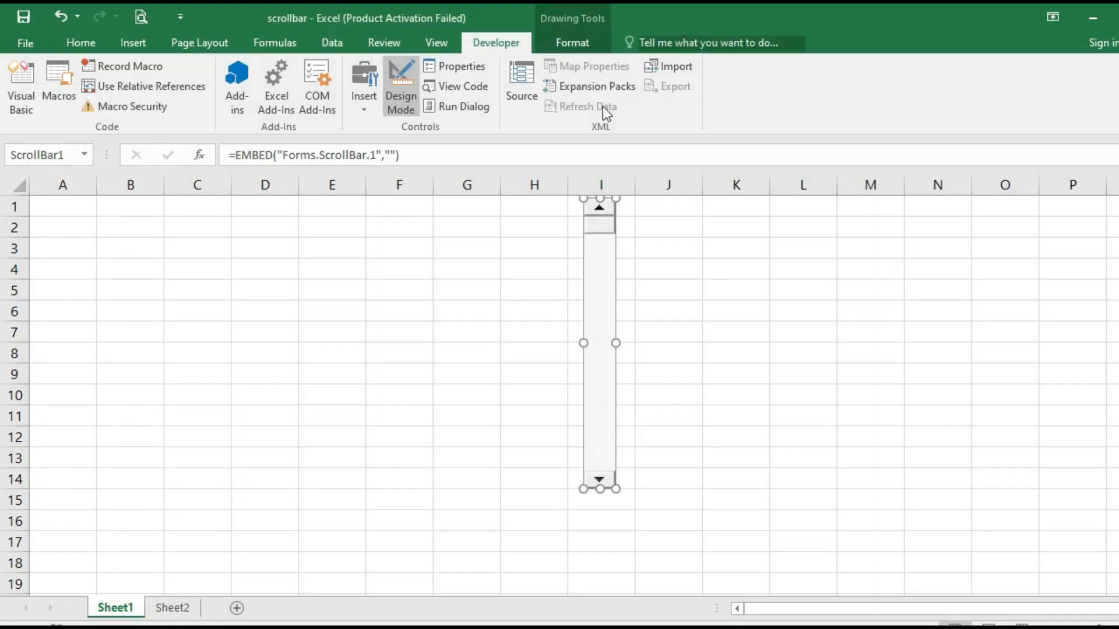
pyautogui.click(404, 100)
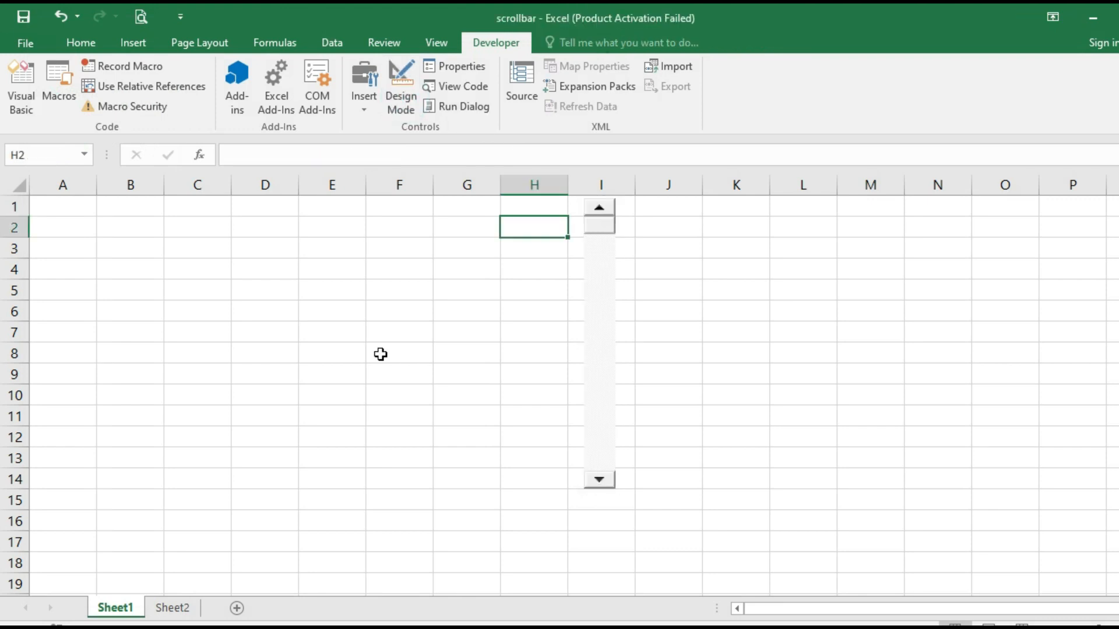
# Step the scroll bar to raise F1 up to 30, then bring it back down to 1
pyautogui.click(599, 480)
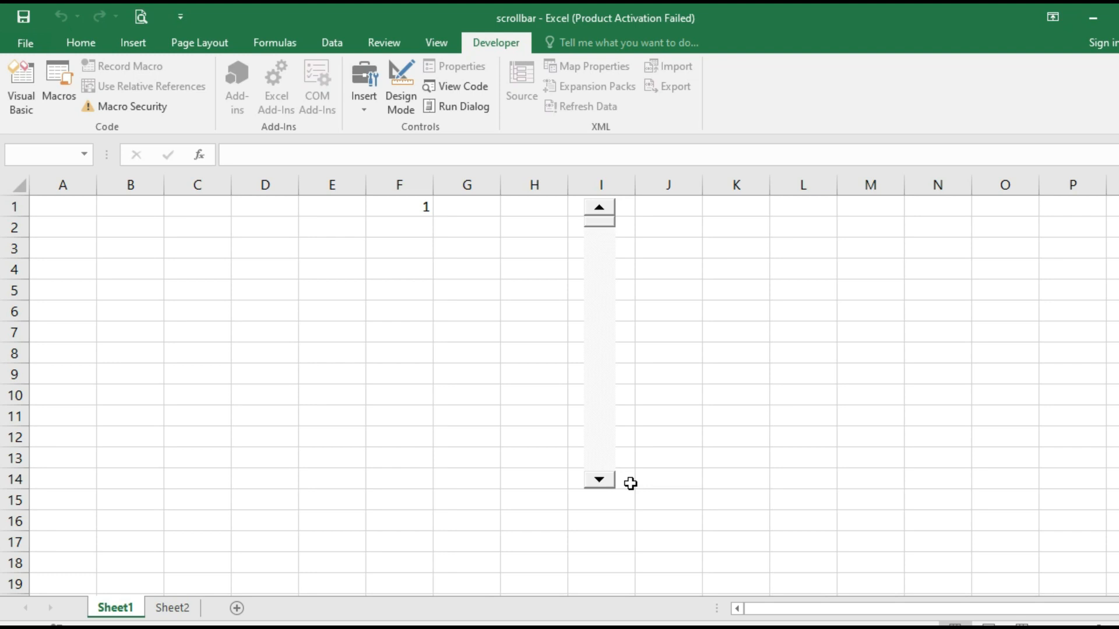
pyautogui.click(601, 480)
pyautogui.click(602, 480)
pyautogui.click(602, 480)
pyautogui.click(602, 480)
pyautogui.click(601, 480)
pyautogui.click(600, 480)
pyautogui.click(601, 480)
pyautogui.click(600, 480)
pyautogui.click(600, 481)
pyautogui.click(600, 480)
pyautogui.click(600, 480)
pyautogui.click(600, 480)
pyautogui.click(600, 480)
pyautogui.click(600, 480)
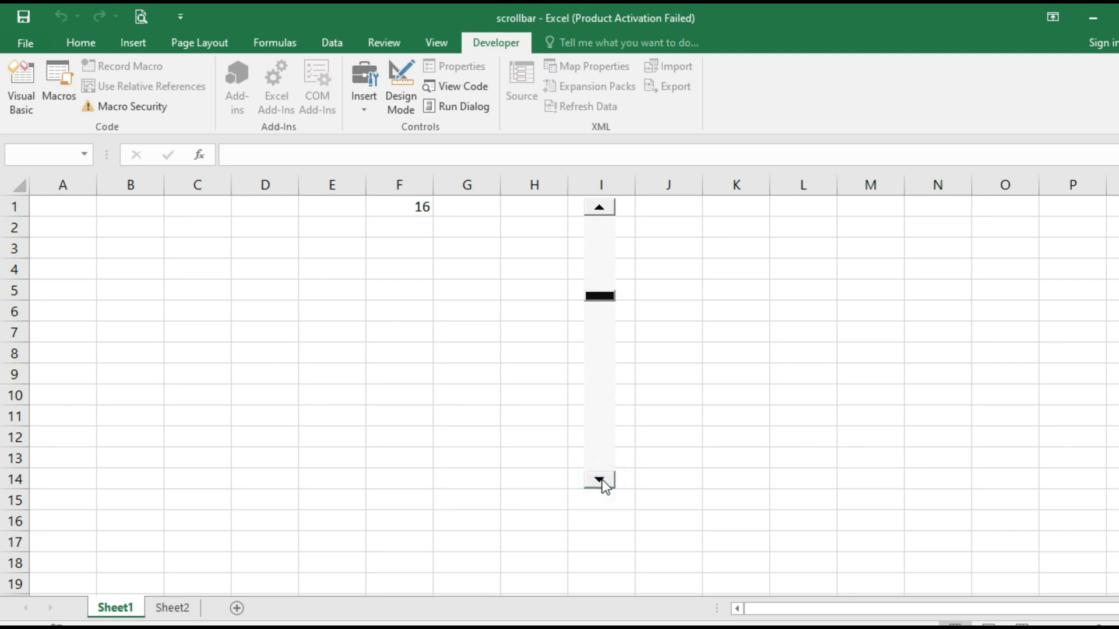
pyautogui.click(600, 480)
pyautogui.click(601, 481)
pyautogui.click(600, 480)
pyautogui.click(601, 480)
pyautogui.click(601, 370)
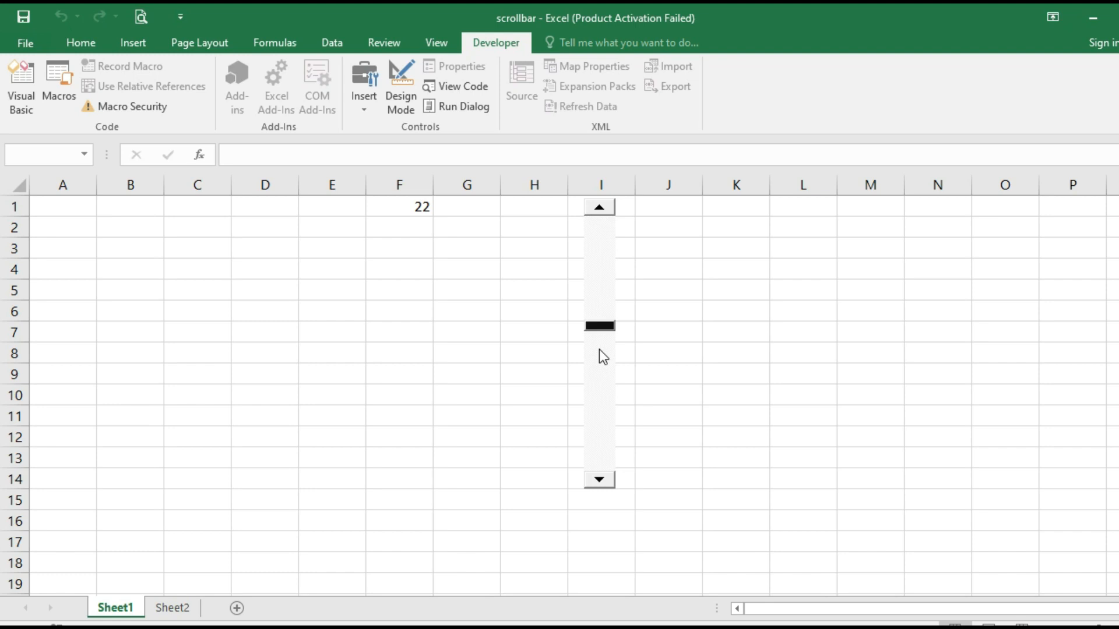
pyautogui.click(599, 350)
pyautogui.click(599, 362)
pyautogui.click(599, 364)
pyautogui.click(599, 365)
pyautogui.click(593, 403)
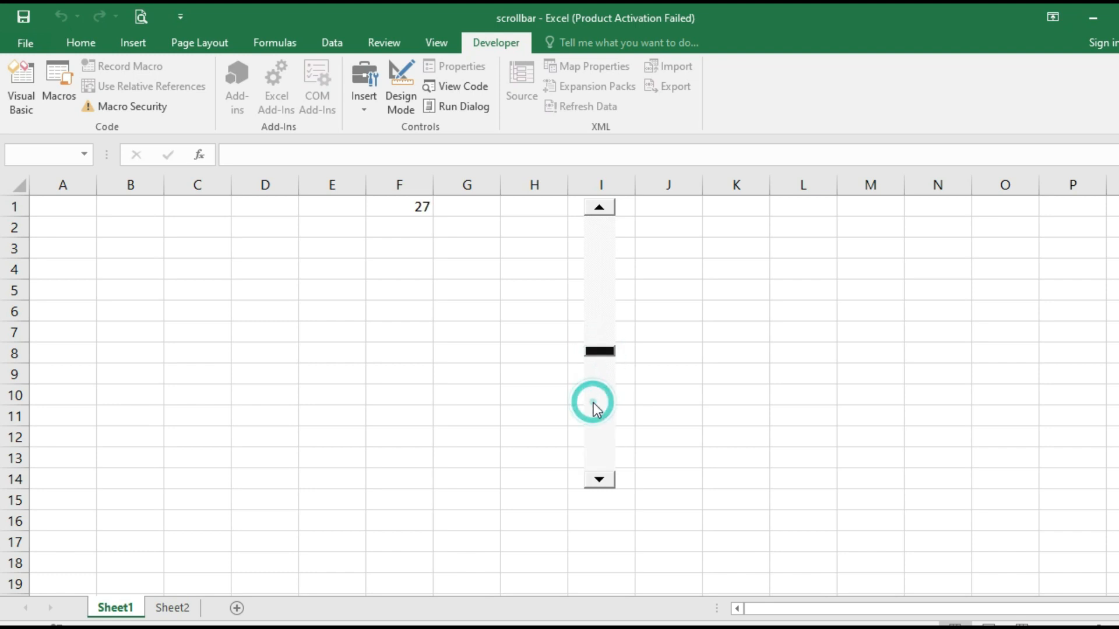
pyautogui.click(593, 403)
pyautogui.click(593, 403)
pyautogui.click(593, 404)
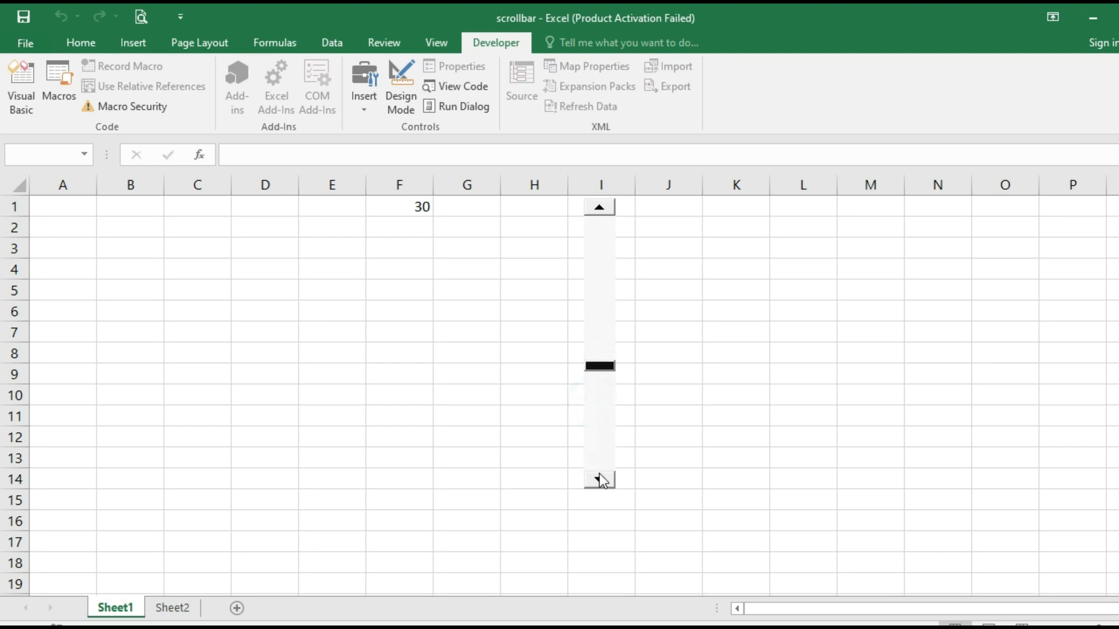
pyautogui.click(600, 209)
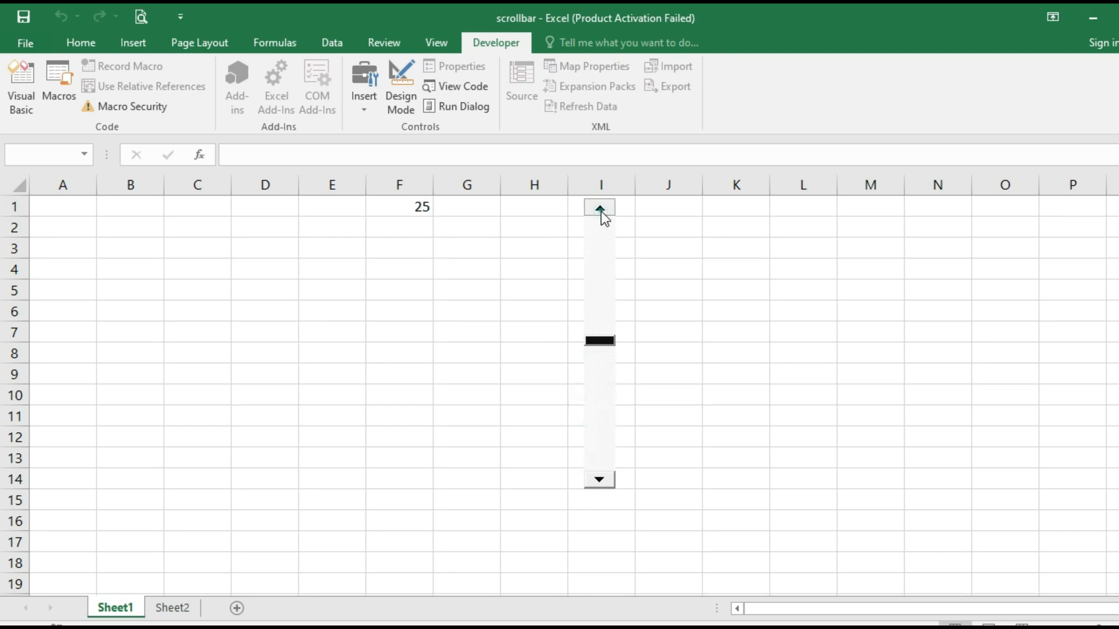
pyautogui.click(600, 209)
pyautogui.click(601, 208)
pyautogui.click(600, 210)
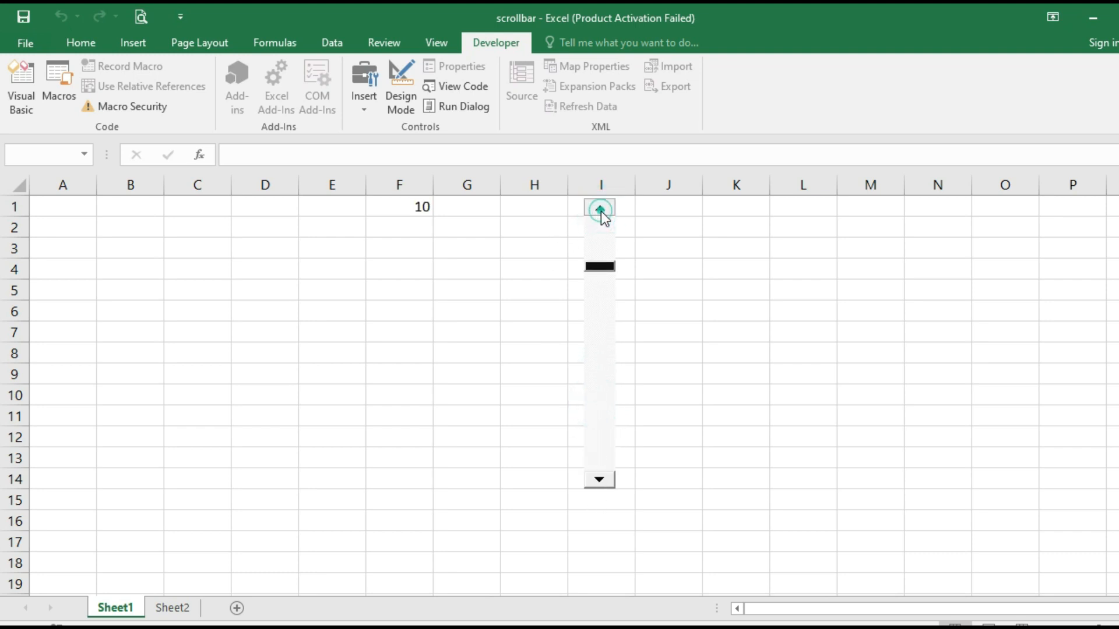
pyautogui.click(600, 210)
pyautogui.click(600, 210)
# Push F1 up to its maximum of 50, then lower it back to its minimum
pyautogui.click(600, 481)
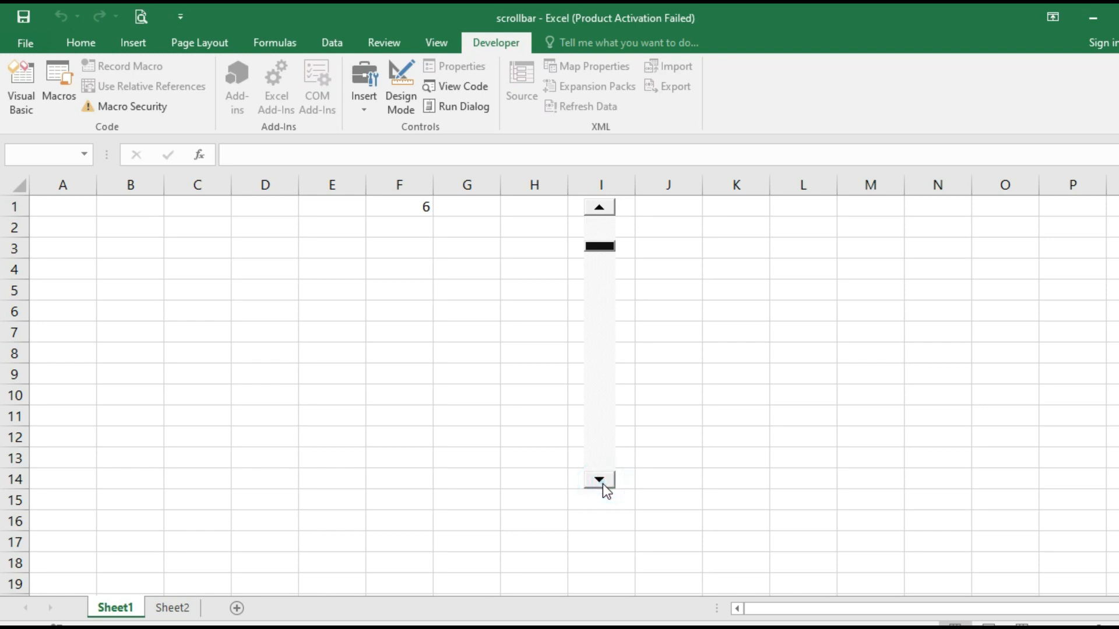
pyautogui.click(600, 482)
pyautogui.click(600, 482)
pyautogui.click(601, 482)
pyautogui.click(602, 483)
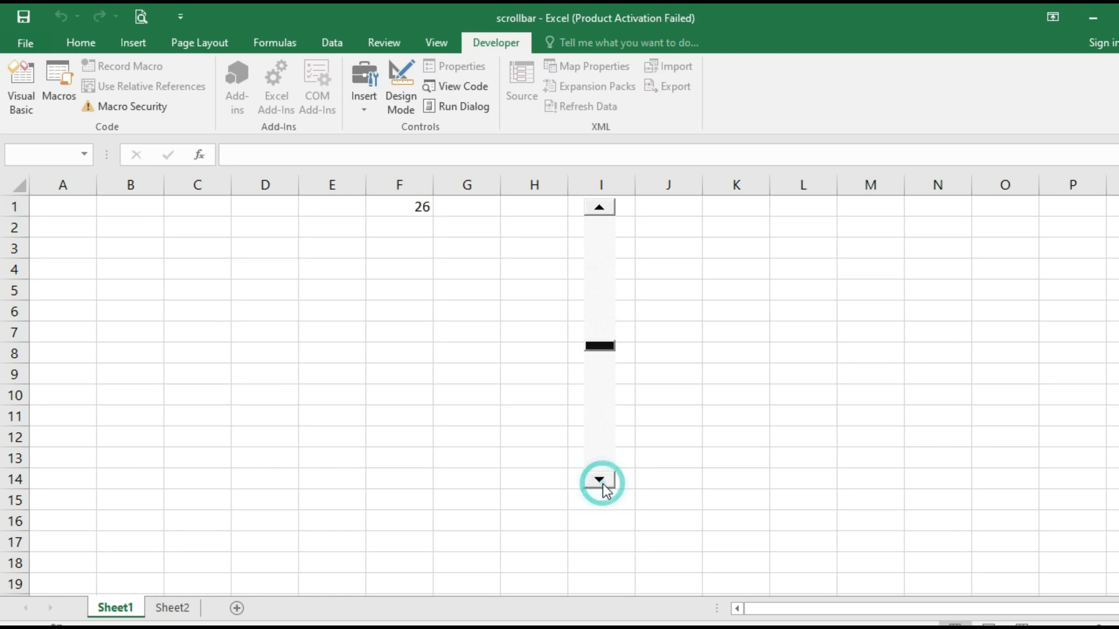
pyautogui.click(602, 484)
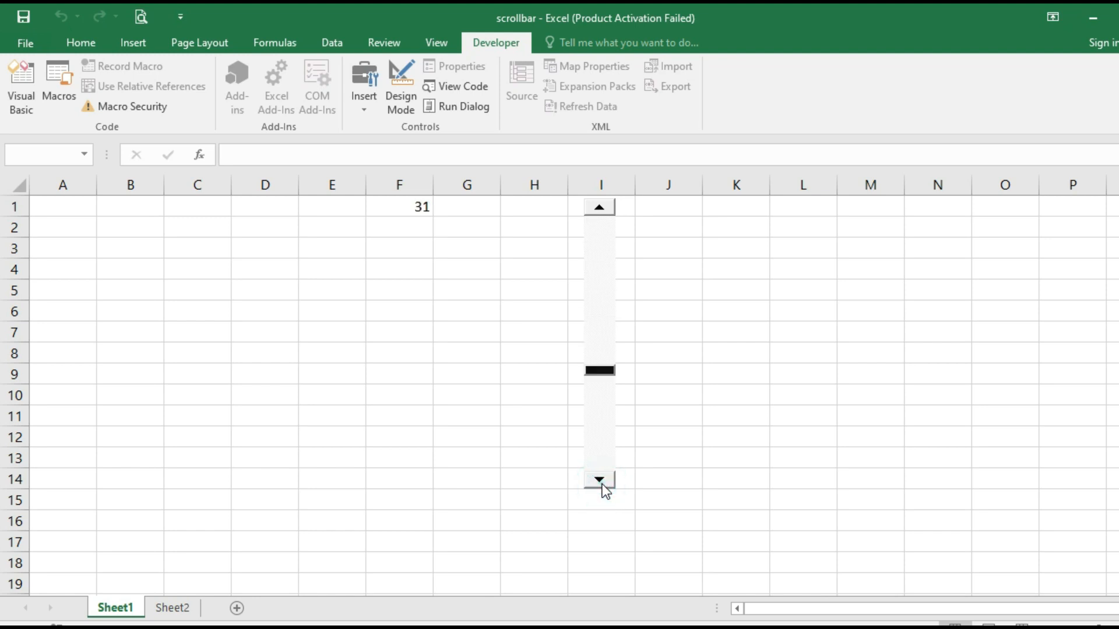
pyautogui.click(602, 483)
pyautogui.click(602, 484)
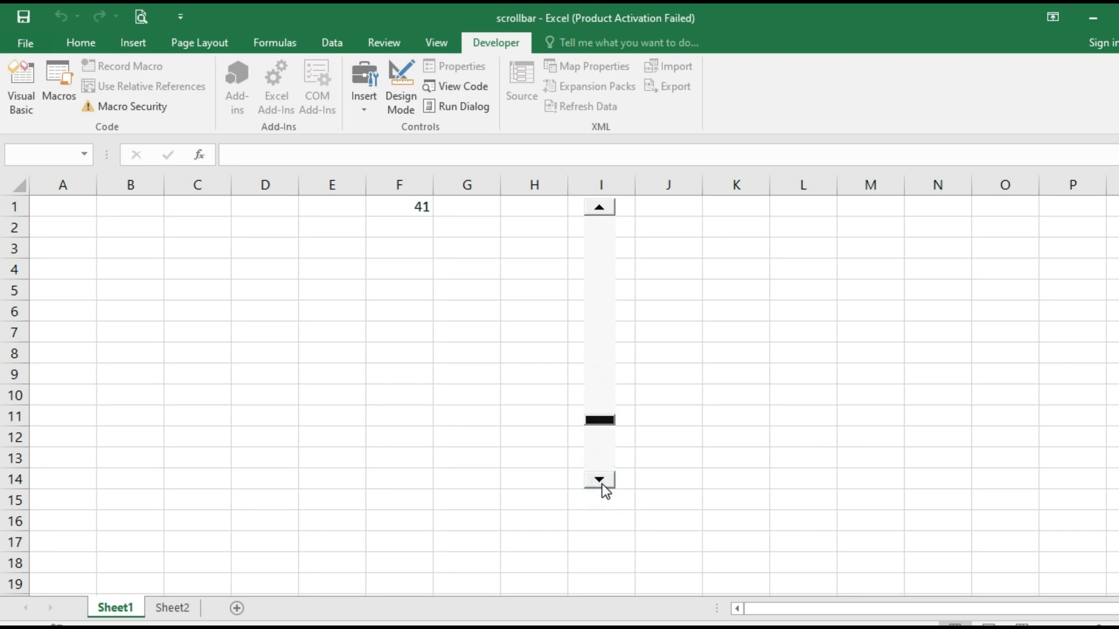
pyautogui.click(602, 482)
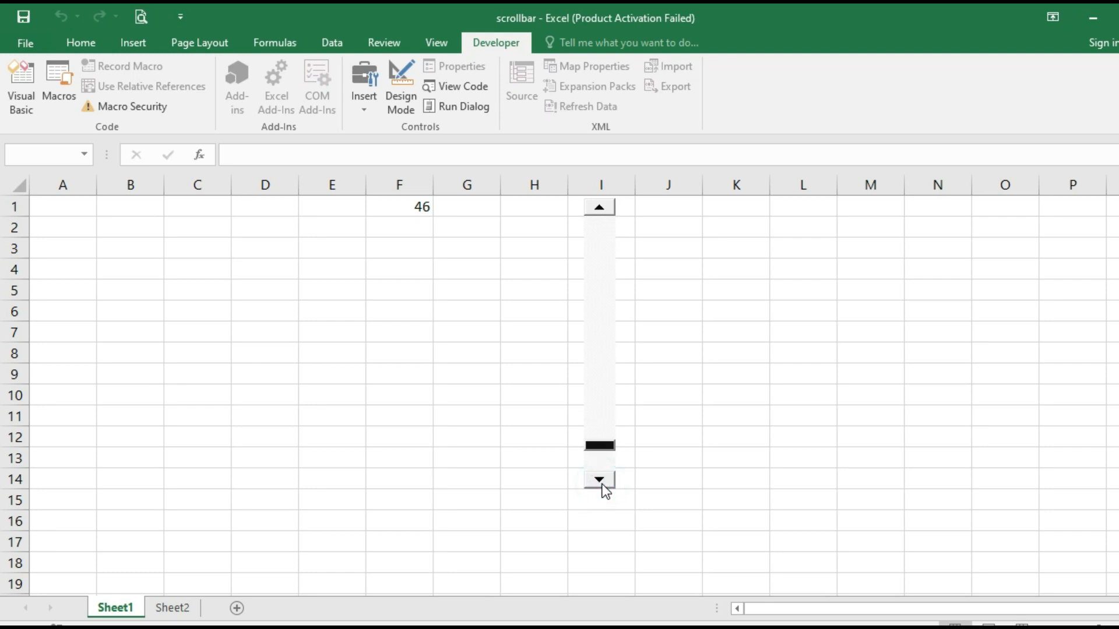
pyautogui.click(602, 483)
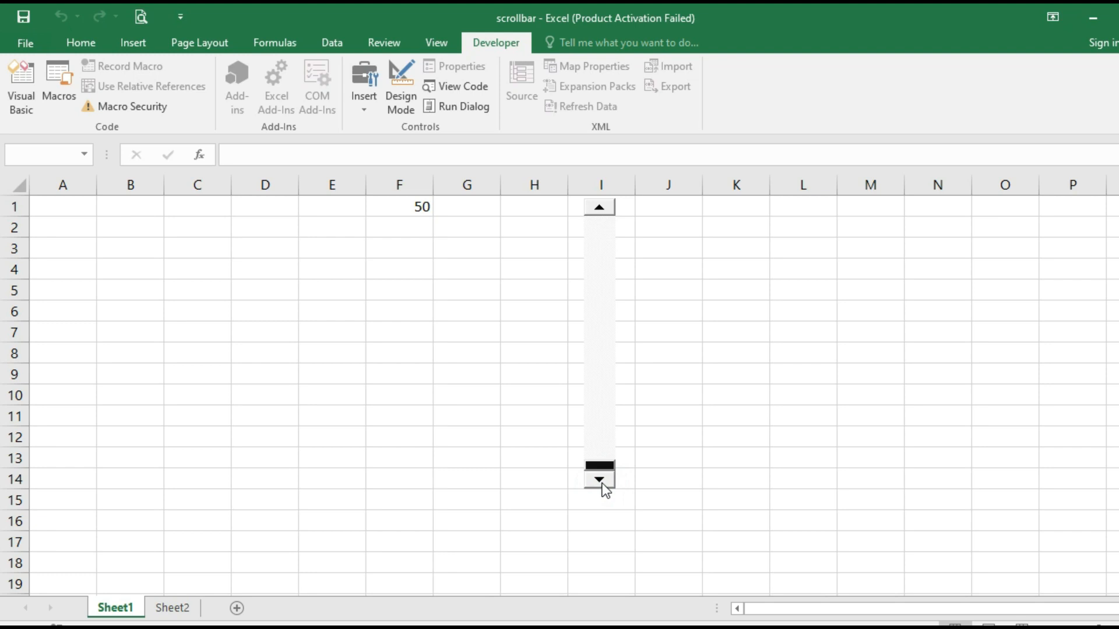
pyautogui.click(601, 216)
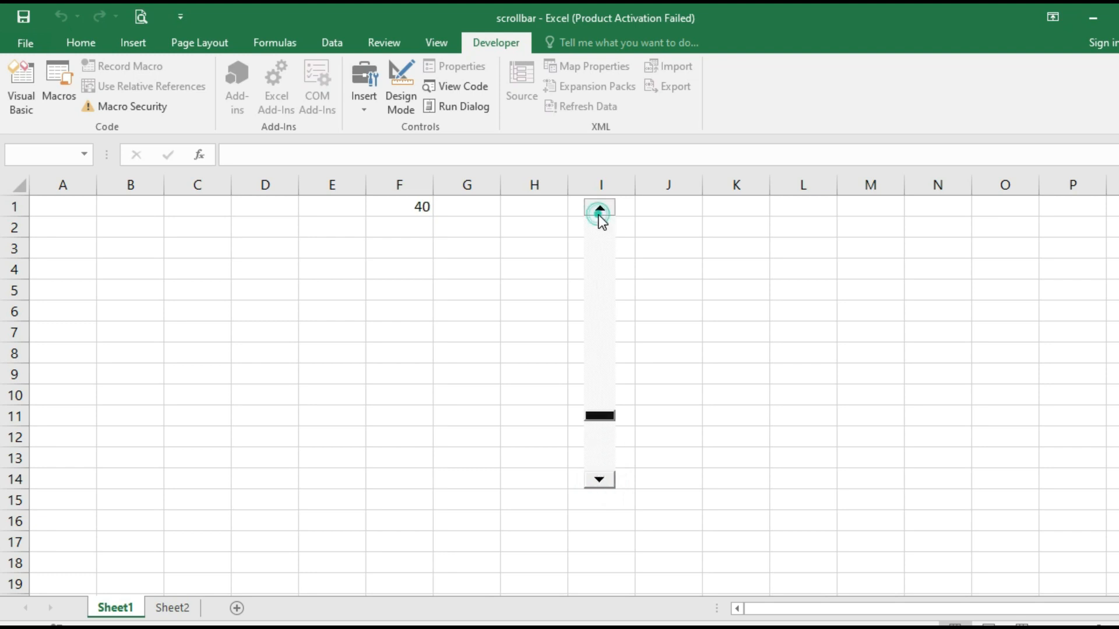
pyautogui.click(599, 213)
pyautogui.click(599, 214)
pyautogui.click(599, 214)
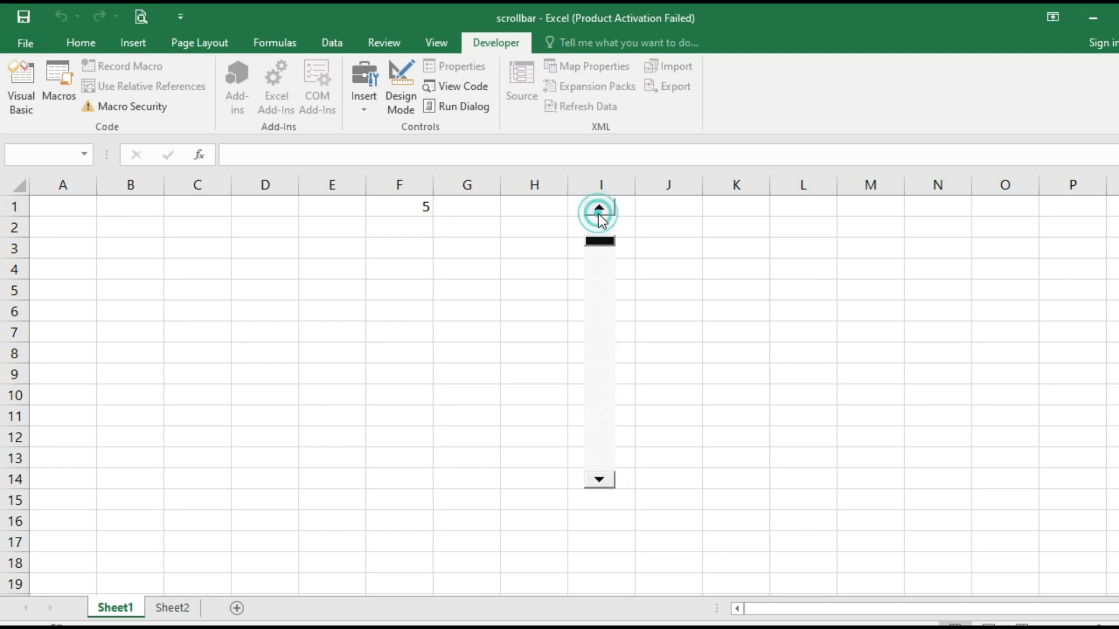
pyautogui.click(599, 214)
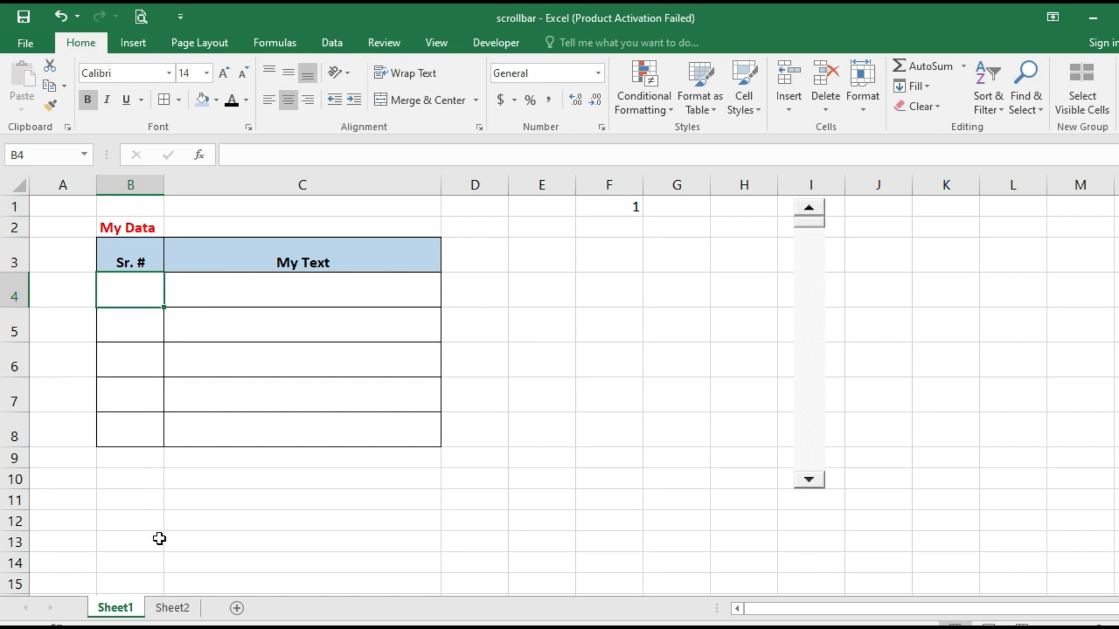
# Look over the Sr. # and Text cells on Sheet2, then switch back to Sheet1
pyautogui.click(165, 610)
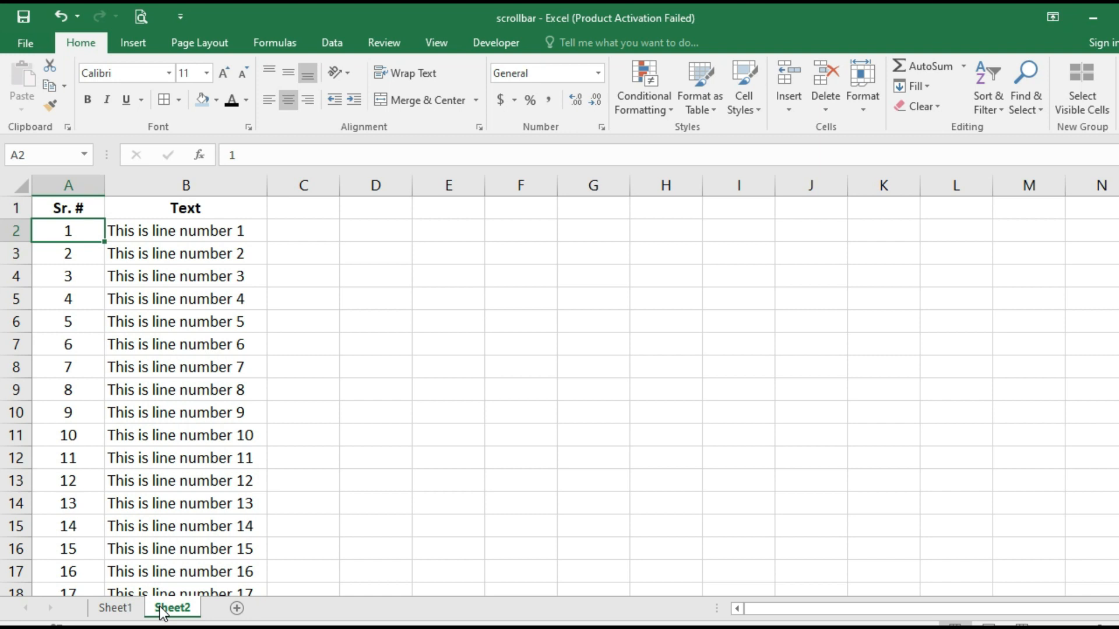
pyautogui.press('Right')
pyautogui.press('Down')
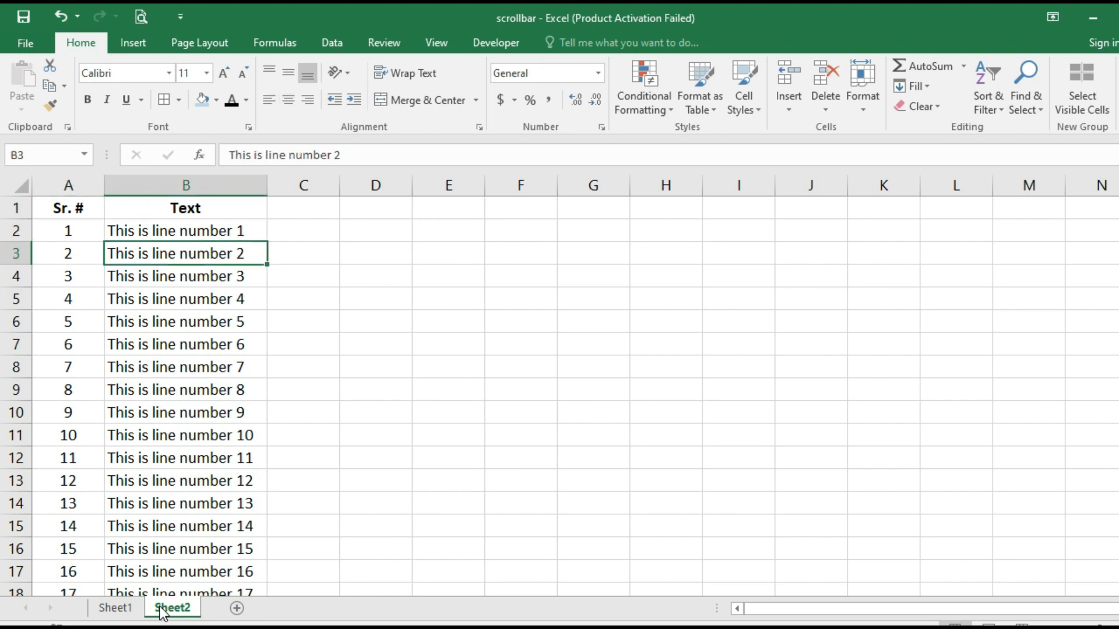
pyautogui.press('Left')
pyautogui.press('Up')
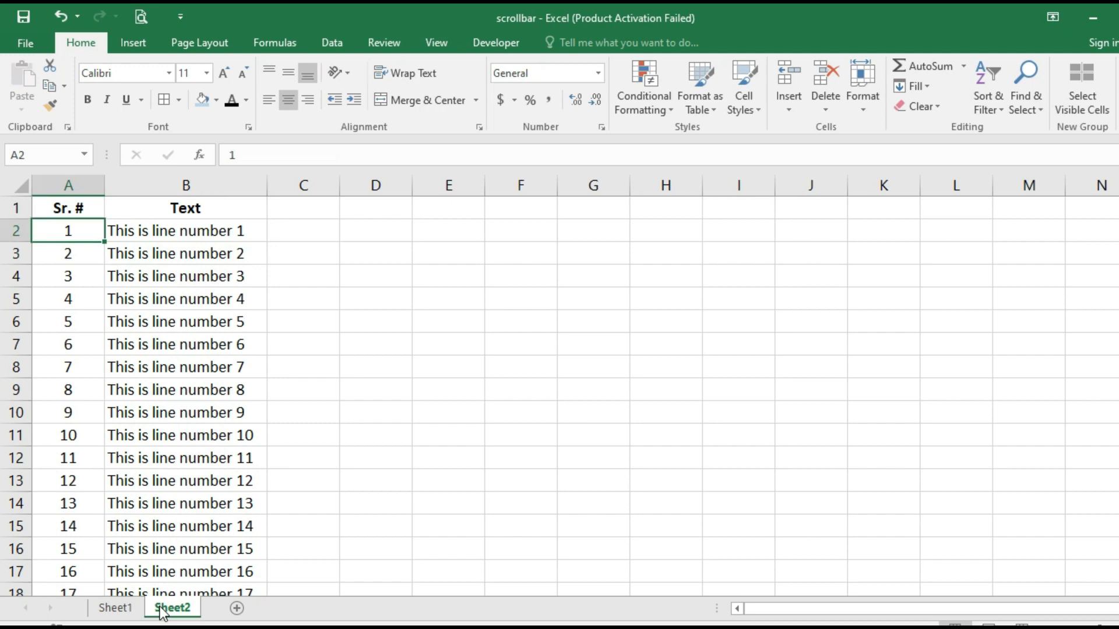
pyautogui.press('Up')
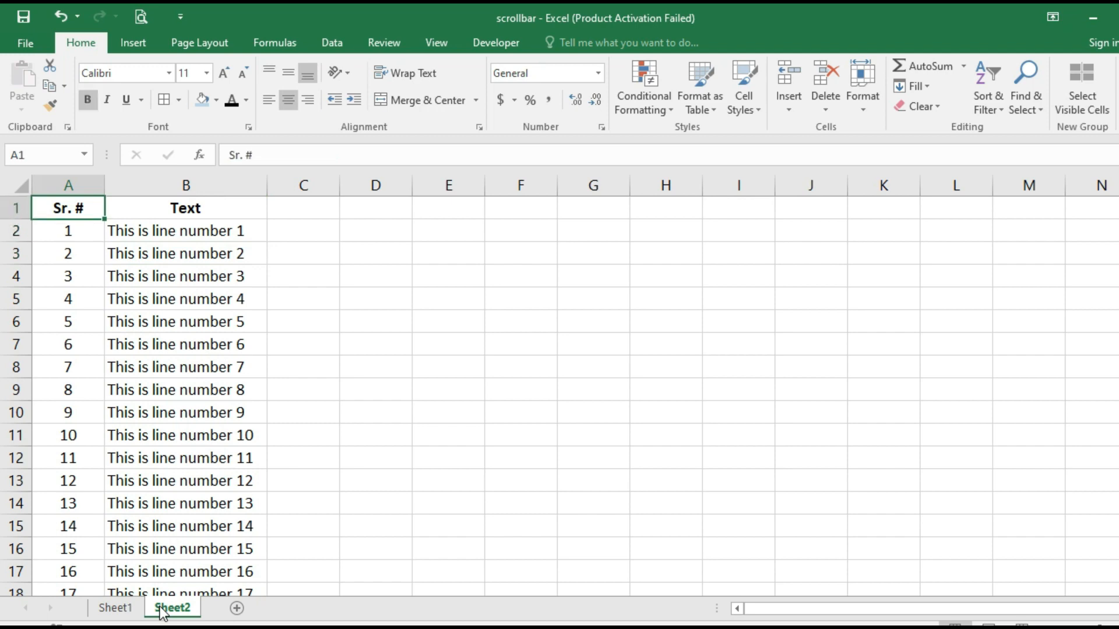
pyautogui.click(128, 609)
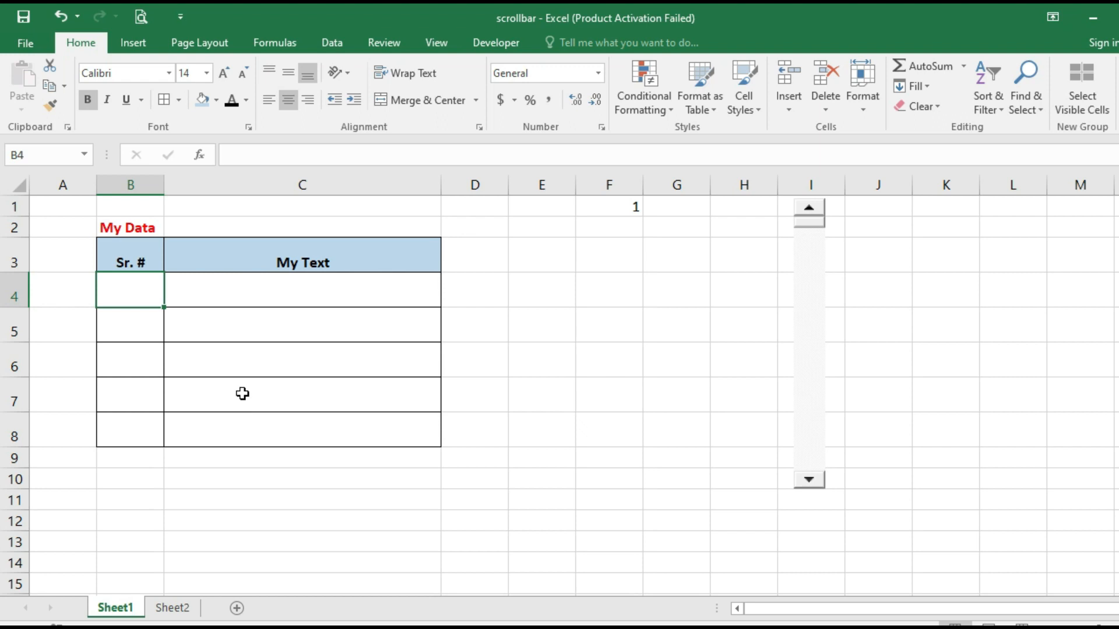
# Link cell B4 to the scroll position with the formula =F1
pyautogui.write('=')
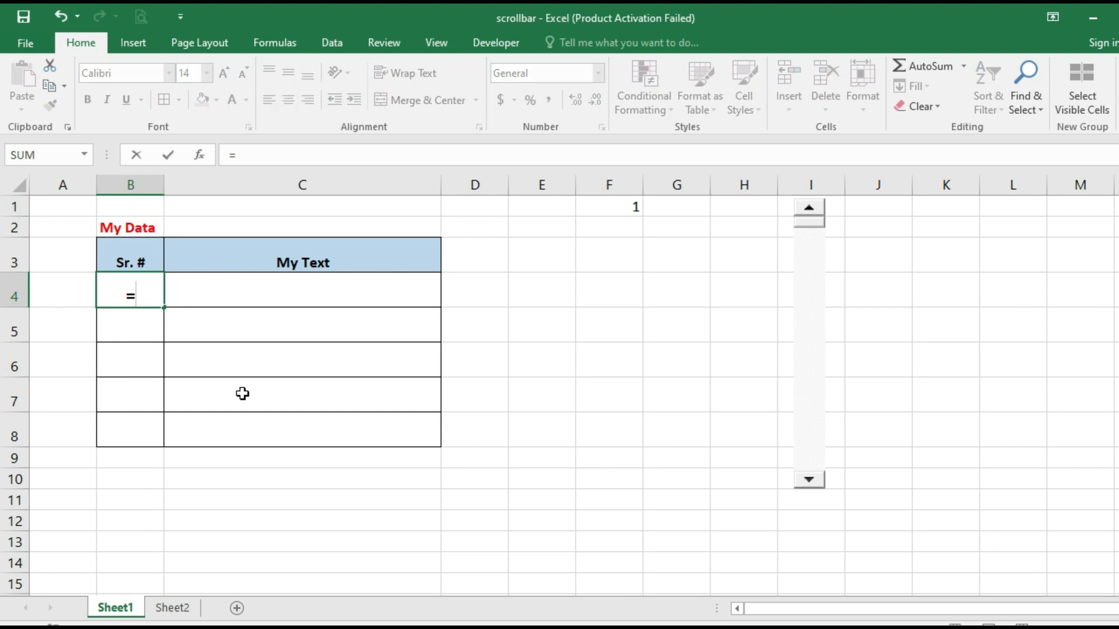
pyautogui.press('Up')
pyautogui.press('Up')
pyautogui.press('Right')
pyautogui.press('Right')
pyautogui.press('Right')
pyautogui.press('Right')
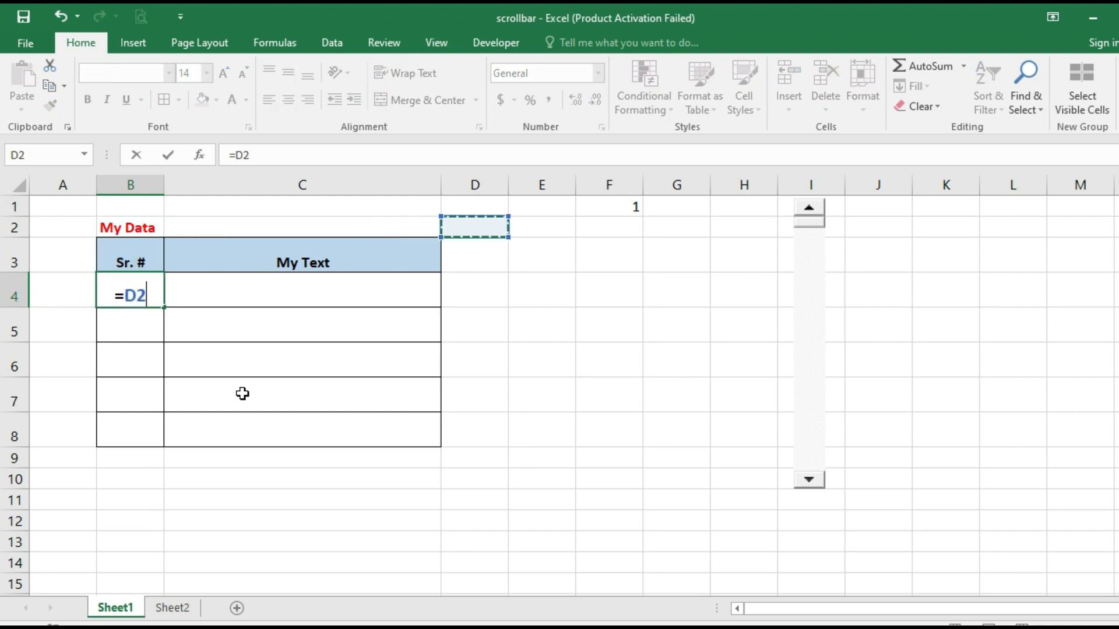
pyautogui.press('Up')
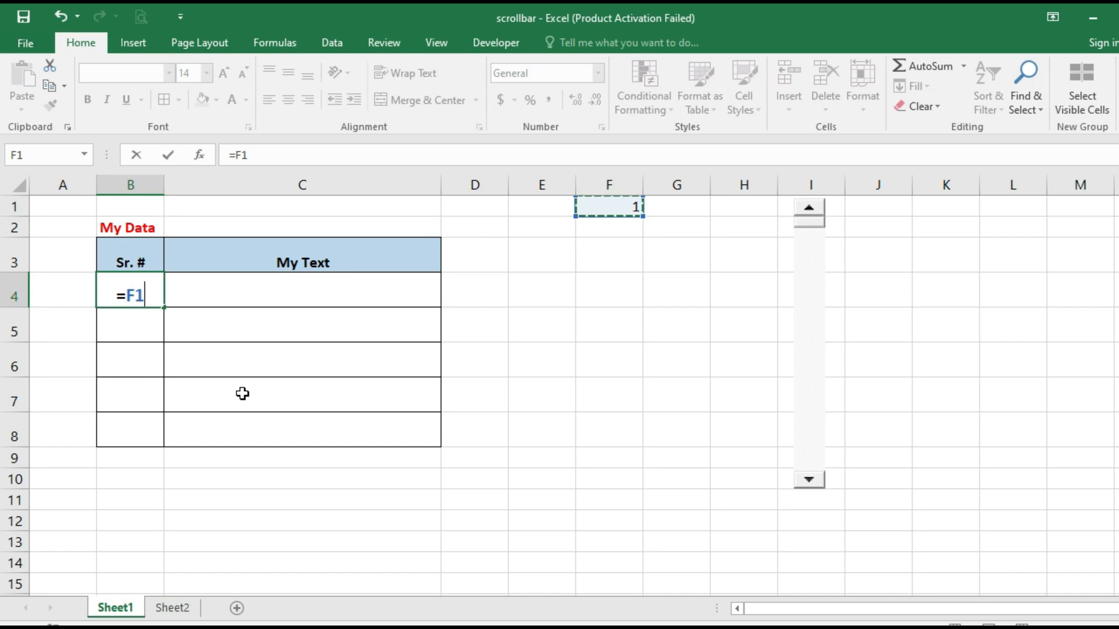
pyautogui.press('Return')
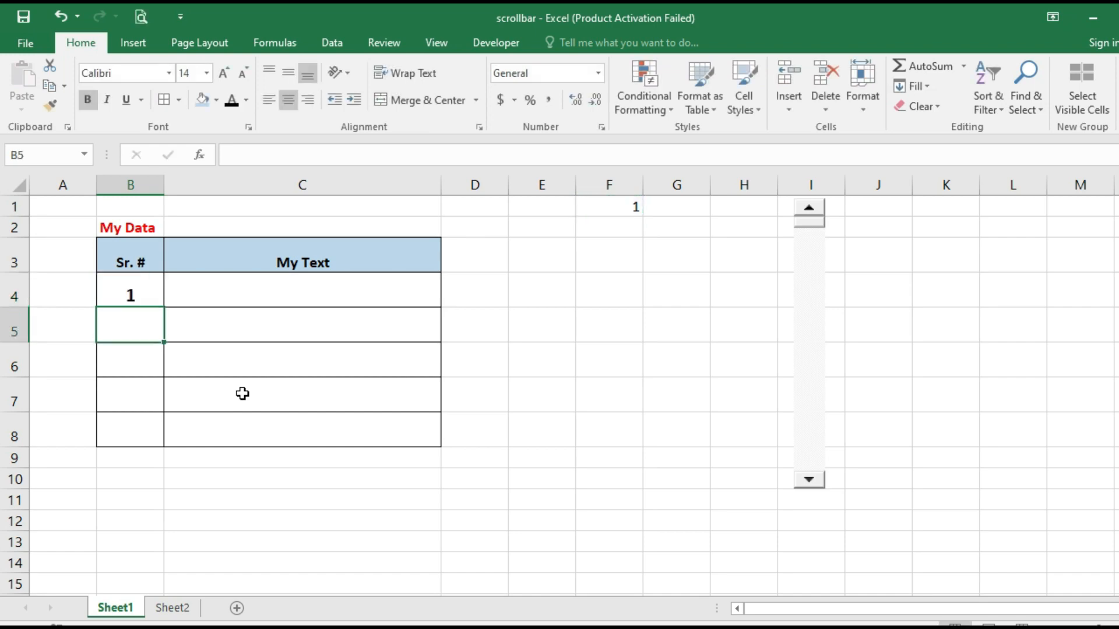
# Enter =B4+1 in B5 and copy it into B6:B8 so Sr. # reads 2 to 5
pyautogui.write('=')
pyautogui.press('Up')
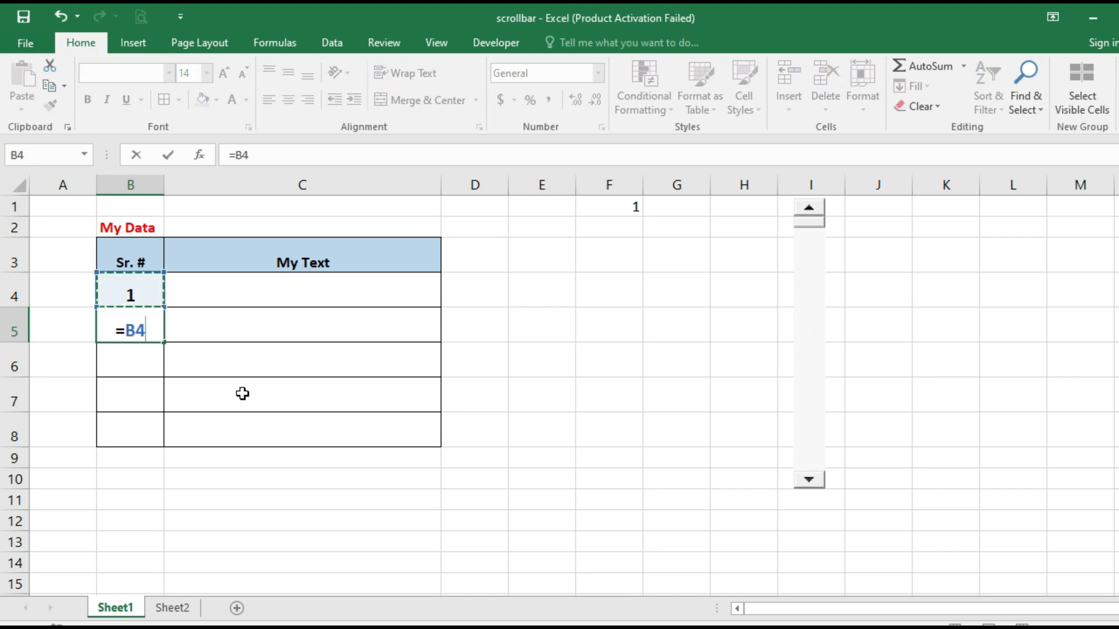
pyautogui.write('+1')
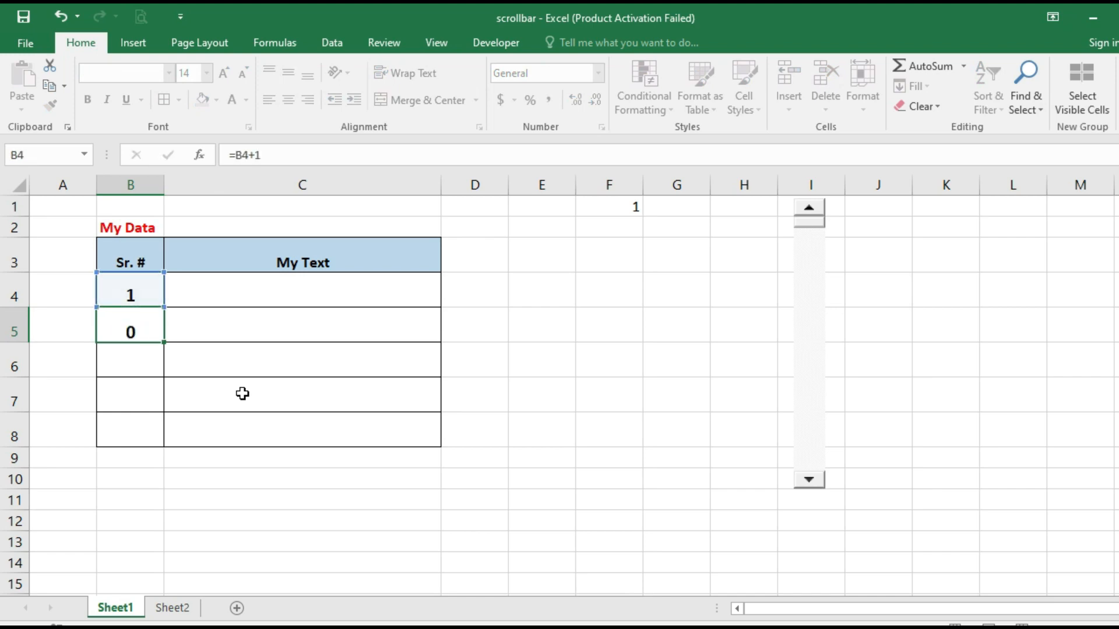
pyautogui.press('Return')
pyautogui.press('Up')
pyautogui.hotkey('ctrl', 'c')
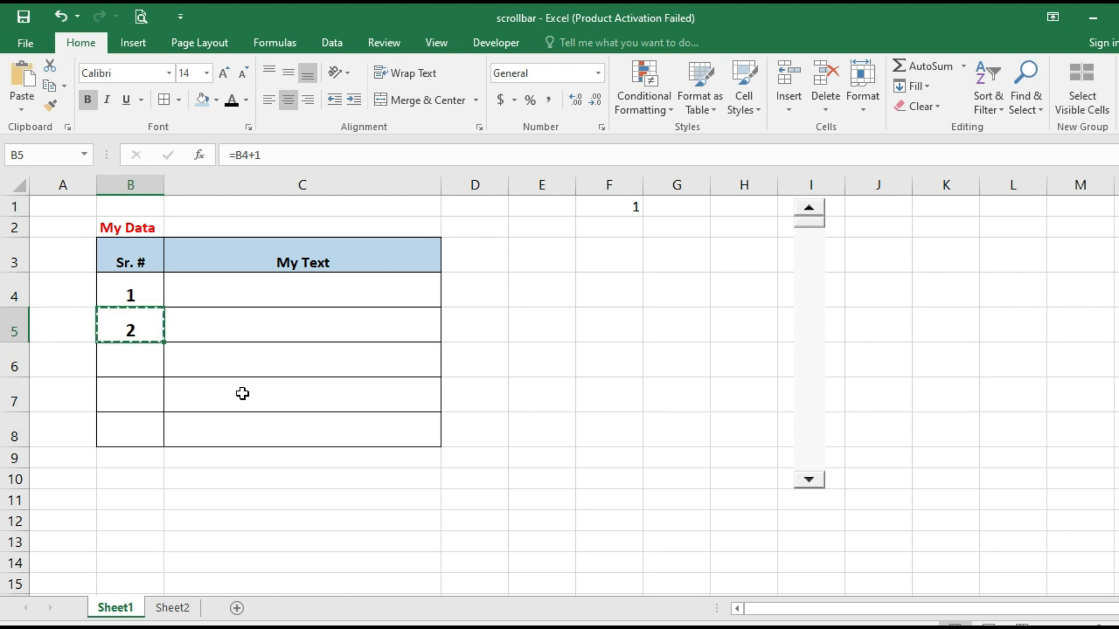
pyautogui.press('Down')
pyautogui.hotkey('shift', 'Down')
pyautogui.hotkey('shift', 'Down')
pyautogui.hotkey('ctrl', 'v')
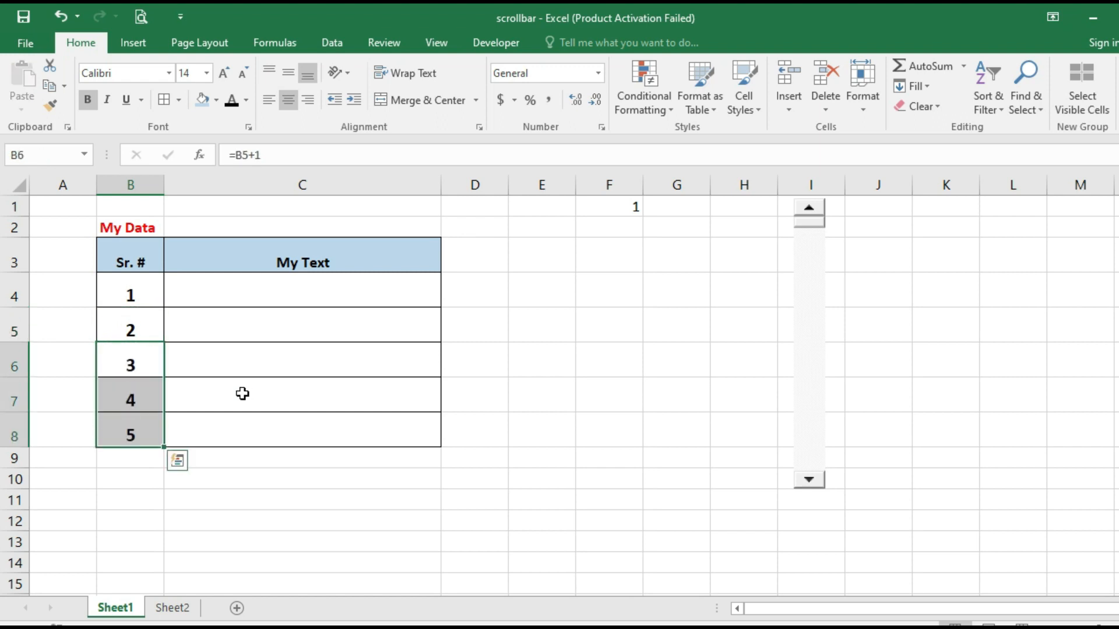
pyautogui.press('Escape')
pyautogui.press('Up')
pyautogui.press('Up')
pyautogui.press('Right')
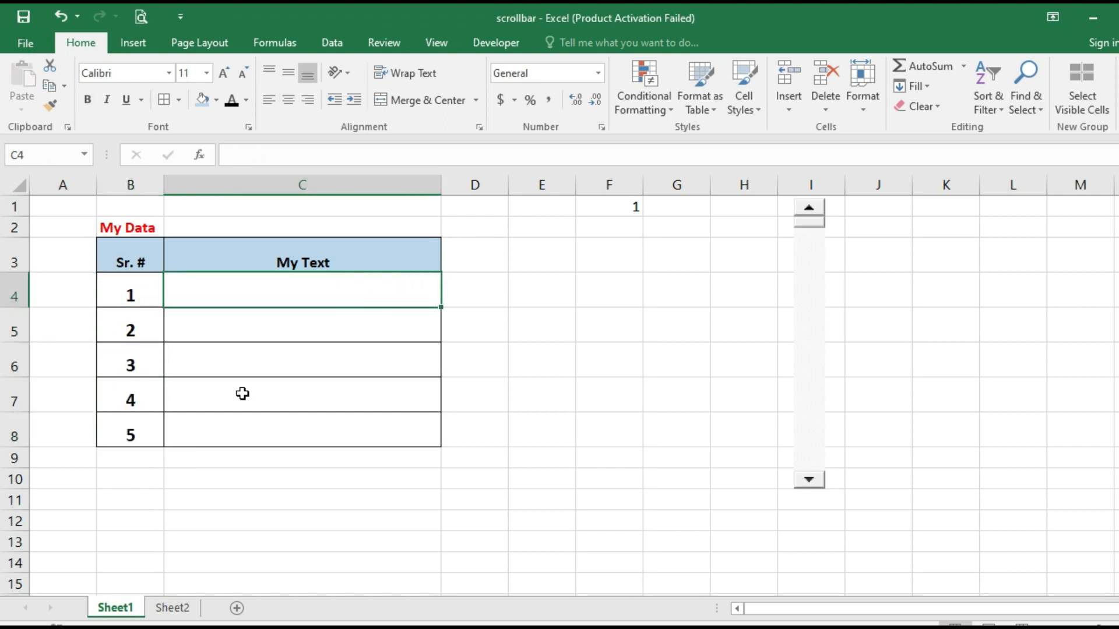
# In C4 enter =VLOOKUP(B4,Sheet2!A1:B51,2,FALSE) to fetch the line text
pyautogui.write('=vlookup(')
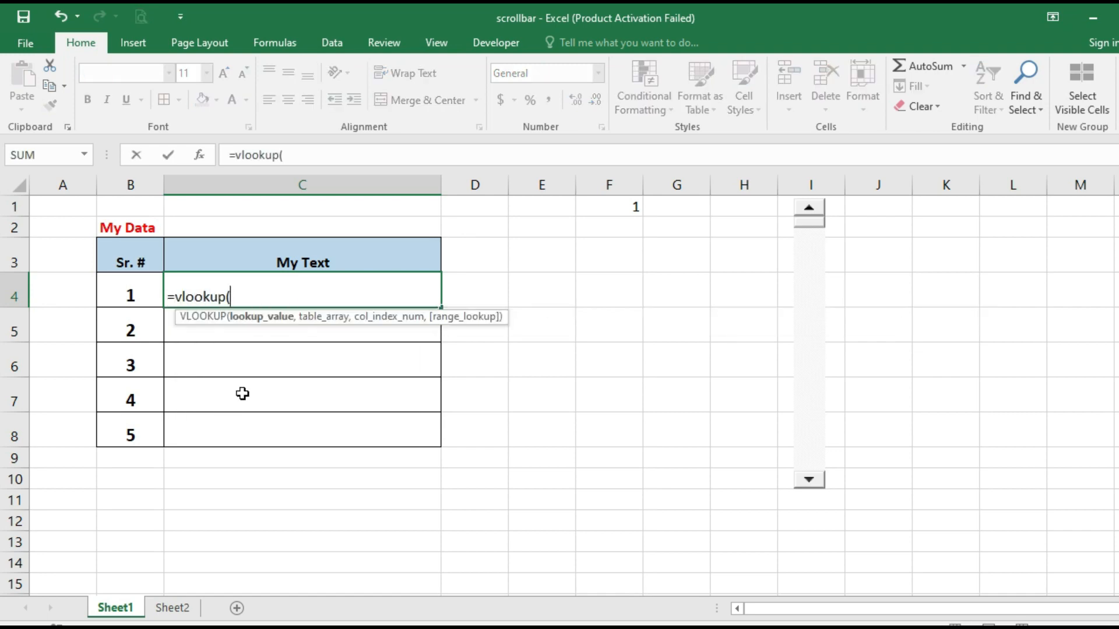
pyautogui.press('Left')
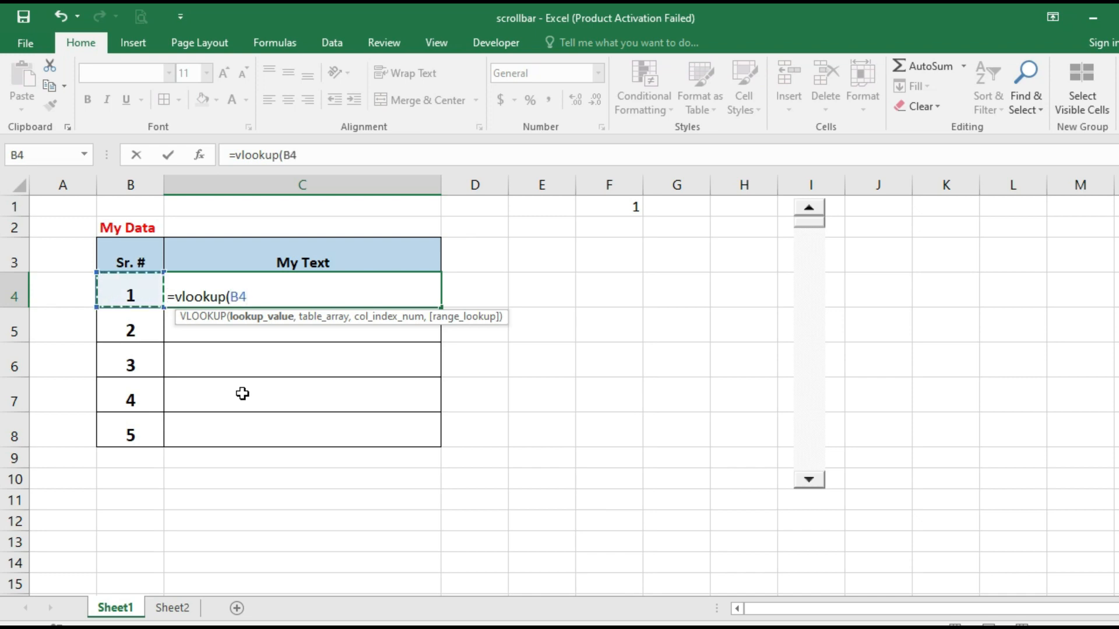
pyautogui.write(',')
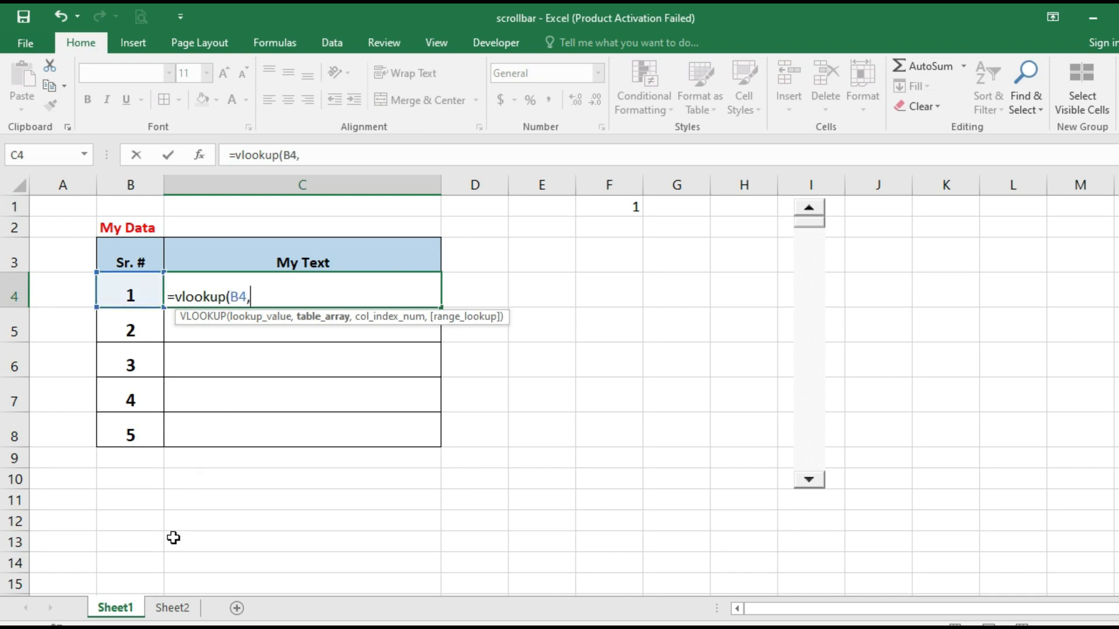
pyautogui.click(169, 608)
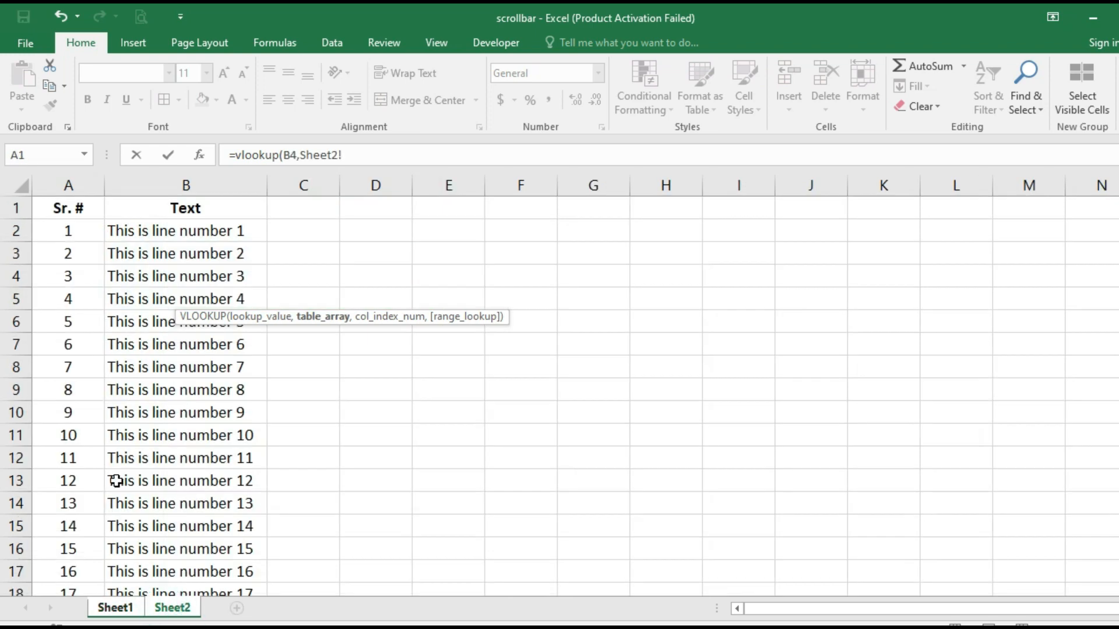
pyautogui.click(78, 210)
pyautogui.hotkey('shift', 'Right')
pyautogui.hotkey('shift', 'Down')
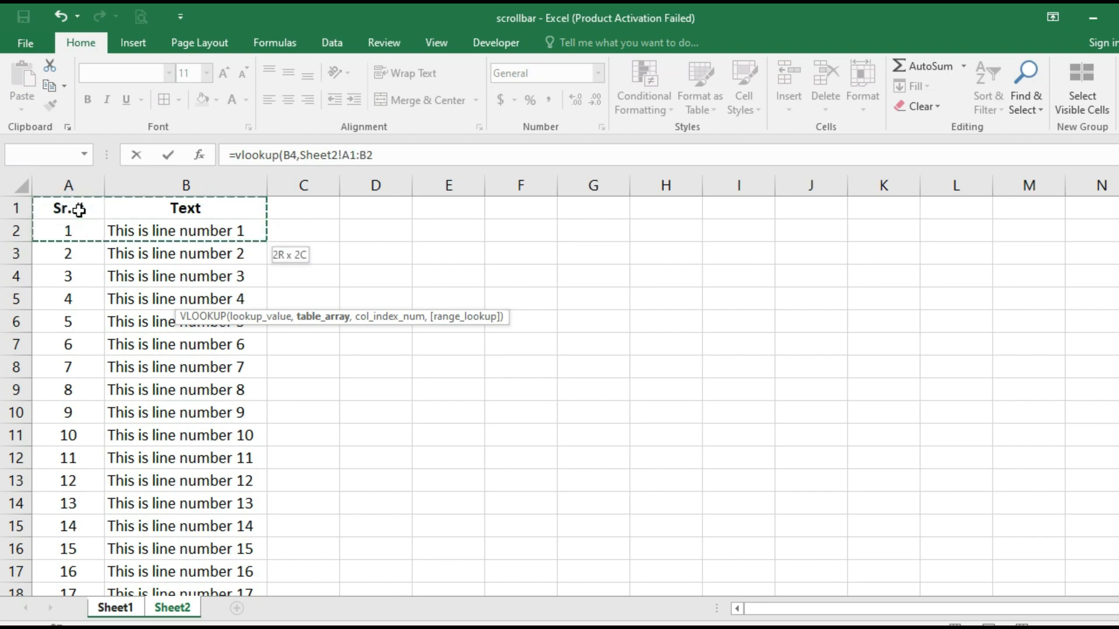
pyautogui.hotkey('shift', 'Down')
pyautogui.hotkey('shift', 'Down')
pyautogui.hotkey('shift', 'Down')
pyautogui.hotkey('shift', 'Down')
pyautogui.hotkey('shift', 'Down')
pyautogui.hotkey('shift', 'Down')
pyautogui.hotkey('shift', 'Down')
pyautogui.hotkey('shift', 'Down')
pyautogui.hotkey('shift', 'Down')
pyautogui.hotkey('shift', 'Down')
pyautogui.hotkey('shift', 'Down')
pyautogui.hotkey('shift', 'Down')
pyautogui.hotkey('shift', 'Down')
pyautogui.hotkey('shift', 'Down')
pyautogui.hotkey('shift', 'Down')
pyautogui.hotkey('shift', 'Down')
pyautogui.hotkey('shift', 'Down')
pyautogui.hotkey('shift', 'Down')
pyautogui.hotkey('shift', 'Down')
pyautogui.hotkey('shift', 'Down')
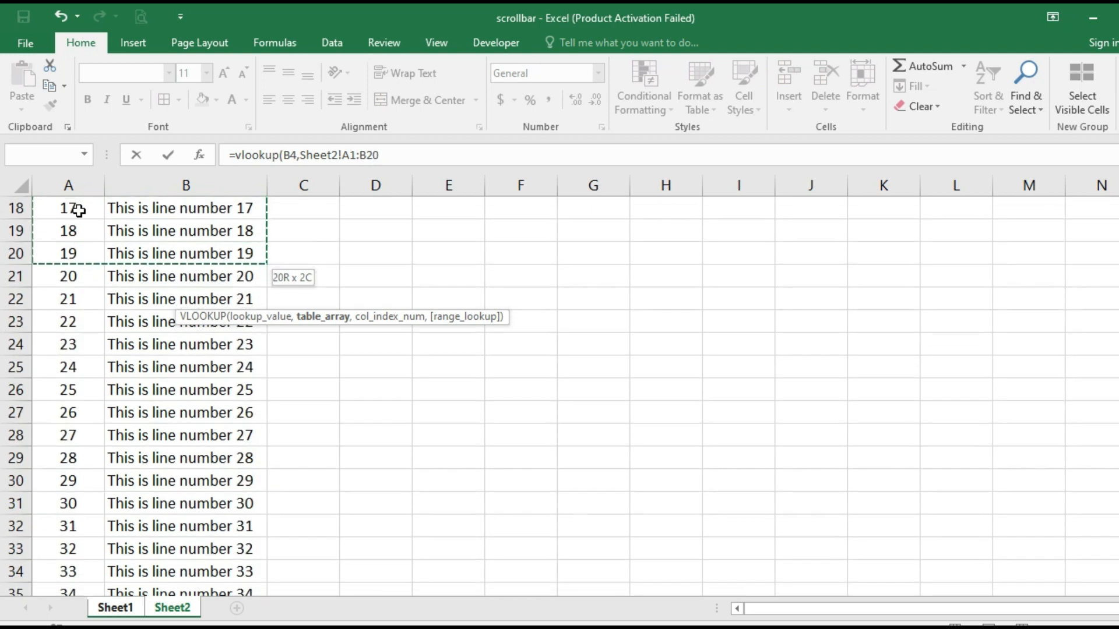
pyautogui.hotkey('shift', 'Down')
pyautogui.hotkey('shift', 'Down')
pyautogui.hotkey('shift', 'Down')
pyautogui.hotkey('shift', 'Down')
pyautogui.hotkey('shift', 'Down')
pyautogui.hotkey('shift', 'Down')
pyautogui.hotkey('shift', 'Down')
pyautogui.hotkey('shift', 'Down')
pyautogui.hotkey('shift', 'Down')
pyautogui.hotkey('shift', 'Down')
pyautogui.hotkey('shift', 'Down')
pyautogui.hotkey('shift', 'Down')
pyautogui.hotkey('shift', 'Down')
pyautogui.hotkey('shift', 'Down')
pyautogui.hotkey('shift', 'Down')
pyautogui.hotkey('shift', 'Down')
pyautogui.hotkey('shift', 'Down')
pyautogui.hotkey('shift', 'Down')
pyautogui.hotkey('shift', 'Down')
pyautogui.hotkey('shift', 'Down')
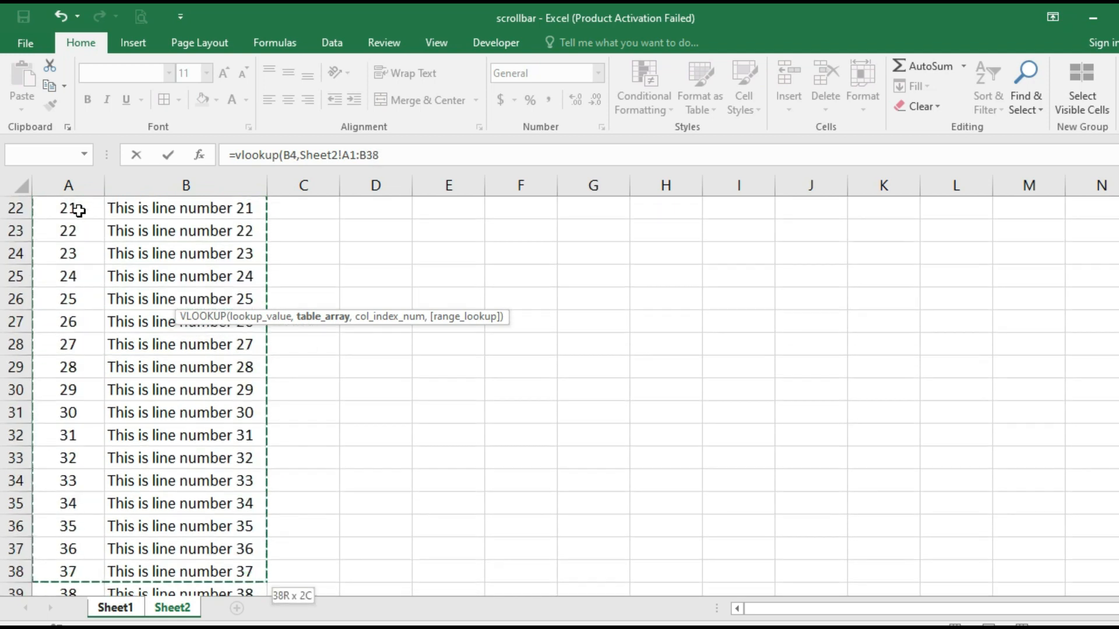
pyautogui.hotkey('shift', 'Down')
pyautogui.hotkey('shift', 'Down')
pyautogui.hotkey('shift', 'Down')
pyautogui.hotkey('shift', 'Down')
pyautogui.hotkey('shift', 'Down')
pyautogui.hotkey('shift', 'Down')
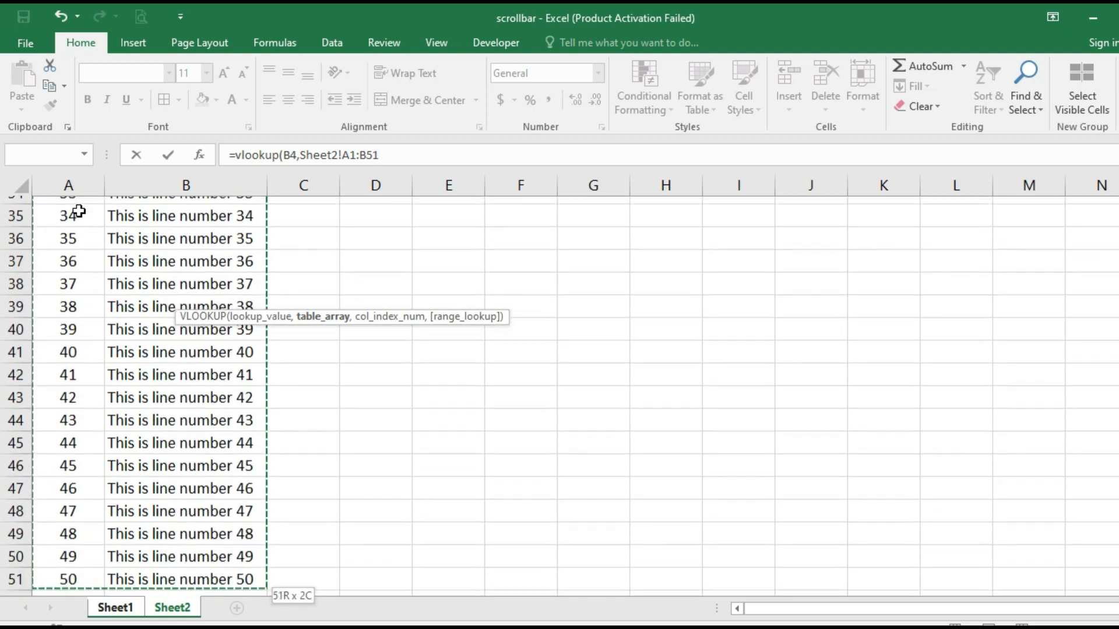
pyautogui.write(',')
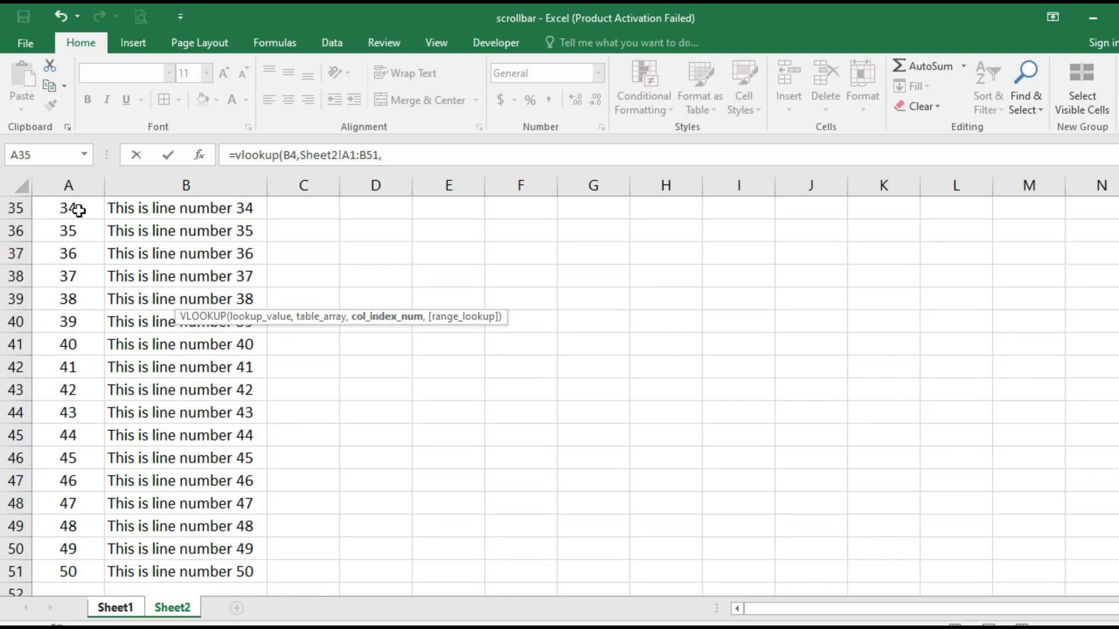
pyautogui.write('2,fa')
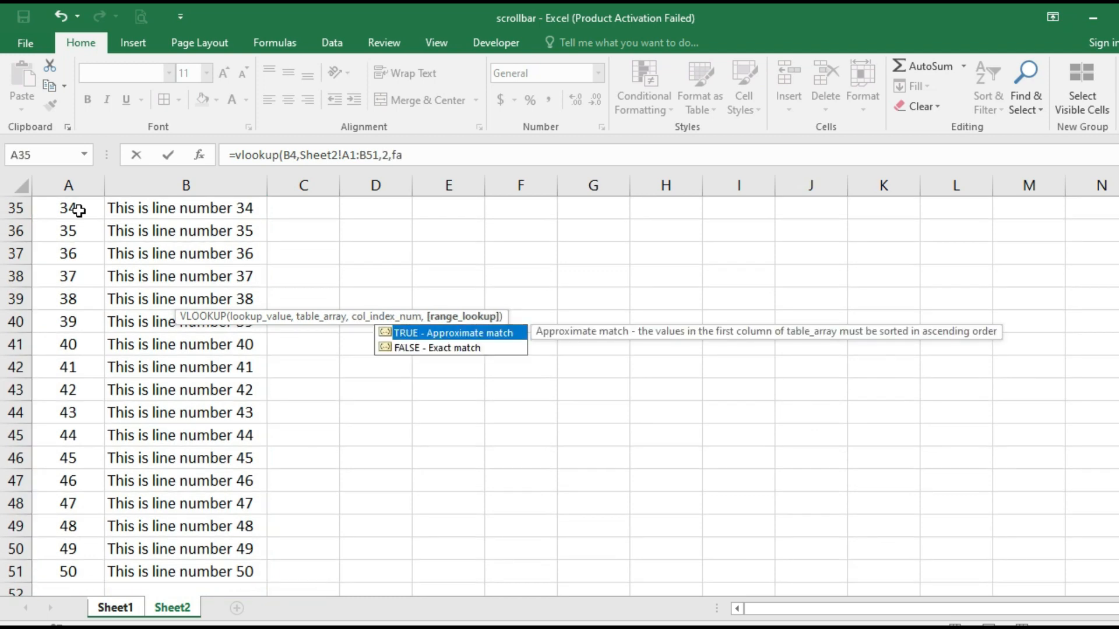
pyautogui.write('lse)')
pyautogui.press('Return')
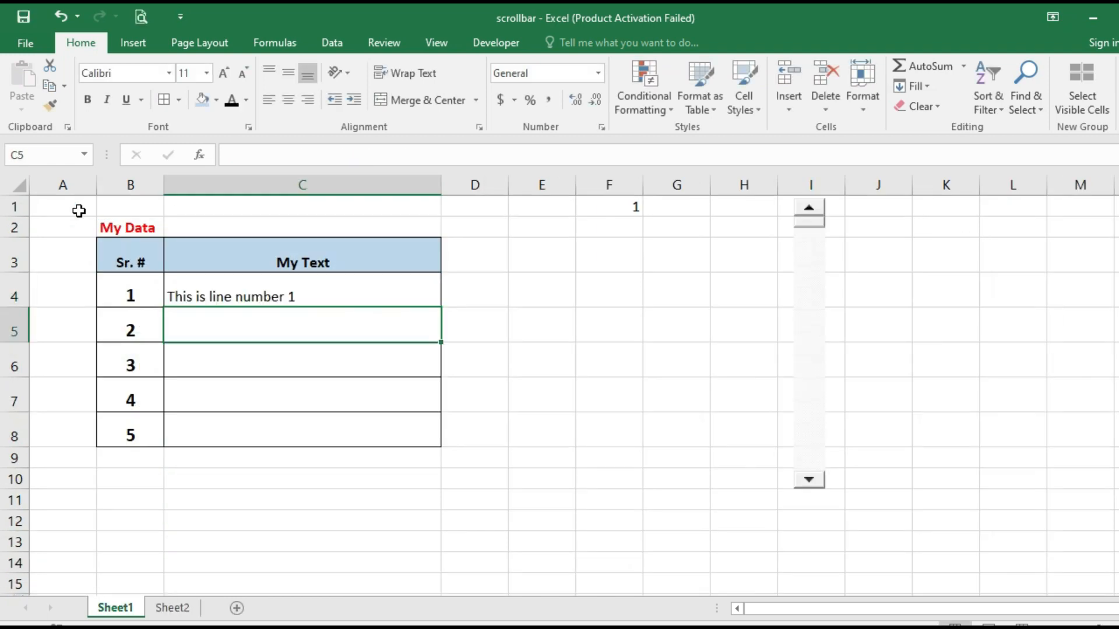
pyautogui.press('Up')
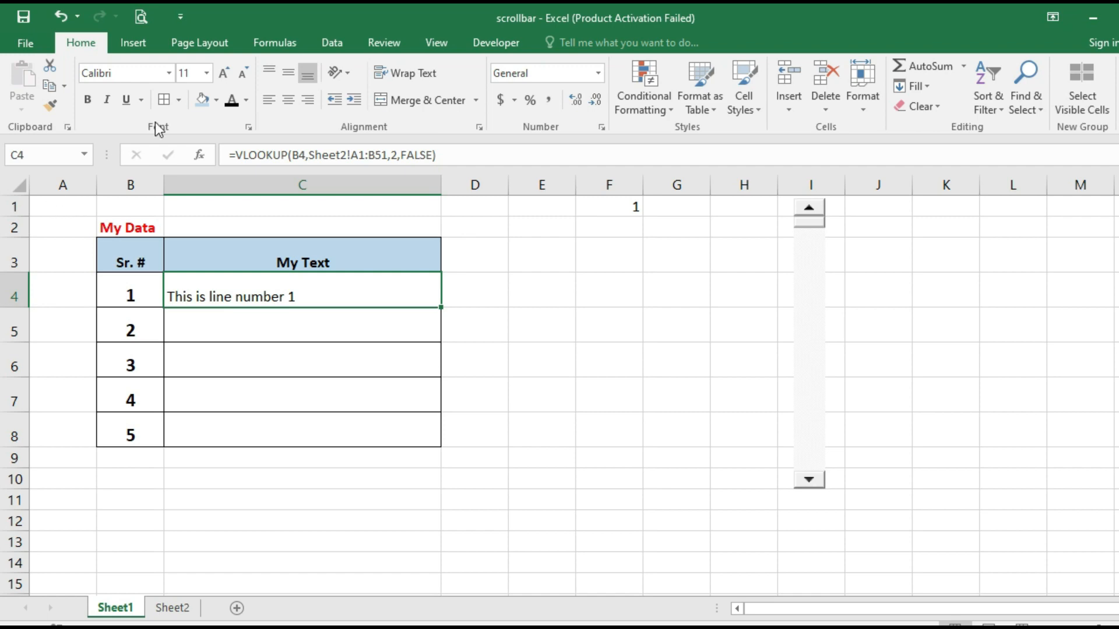
# Make the lookup range absolute as Sheet2!$A$1:$B$51 in C4's formula
pyautogui.click(352, 155)
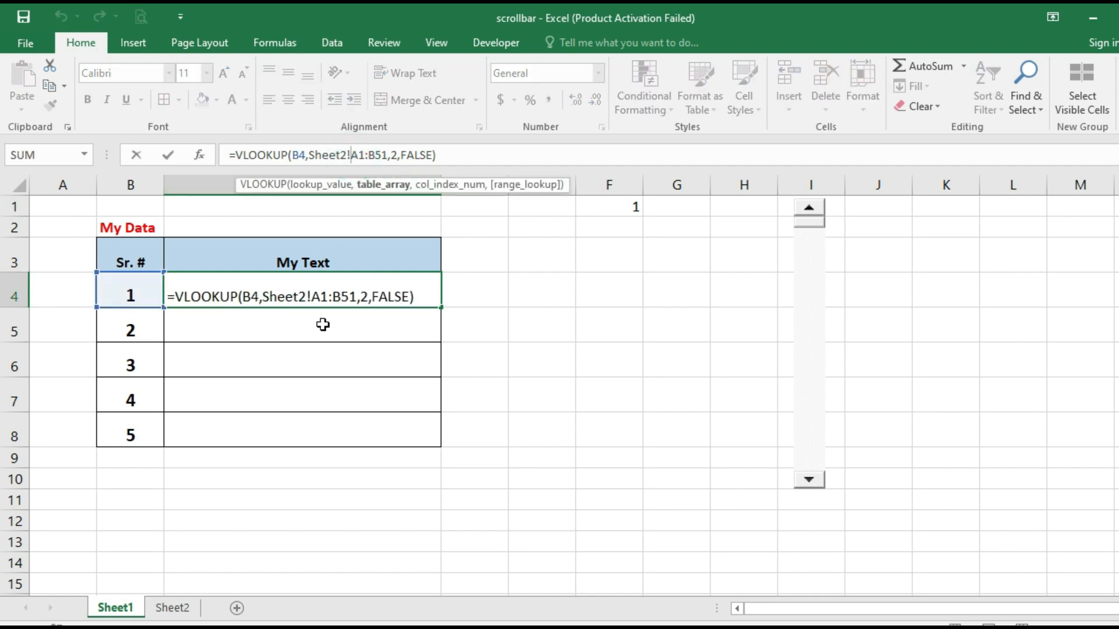
pyautogui.write('$')
pyautogui.press('Right')
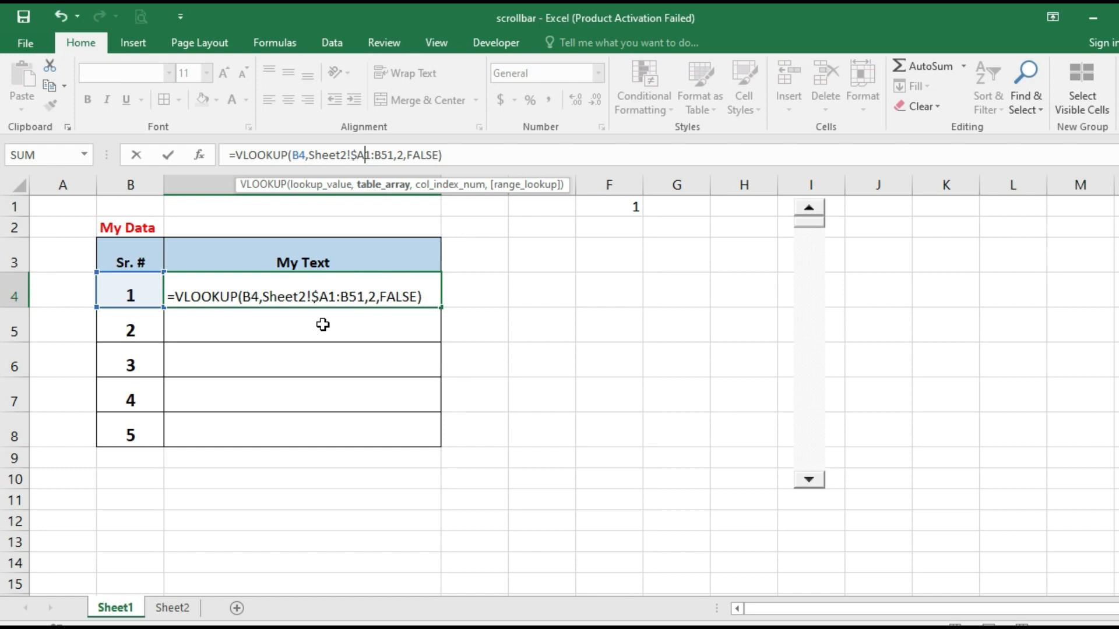
pyautogui.write('$')
pyautogui.press('Right')
pyautogui.press('Right')
pyautogui.write('$')
pyautogui.press('Right')
pyautogui.write('$')
pyautogui.press('Return')
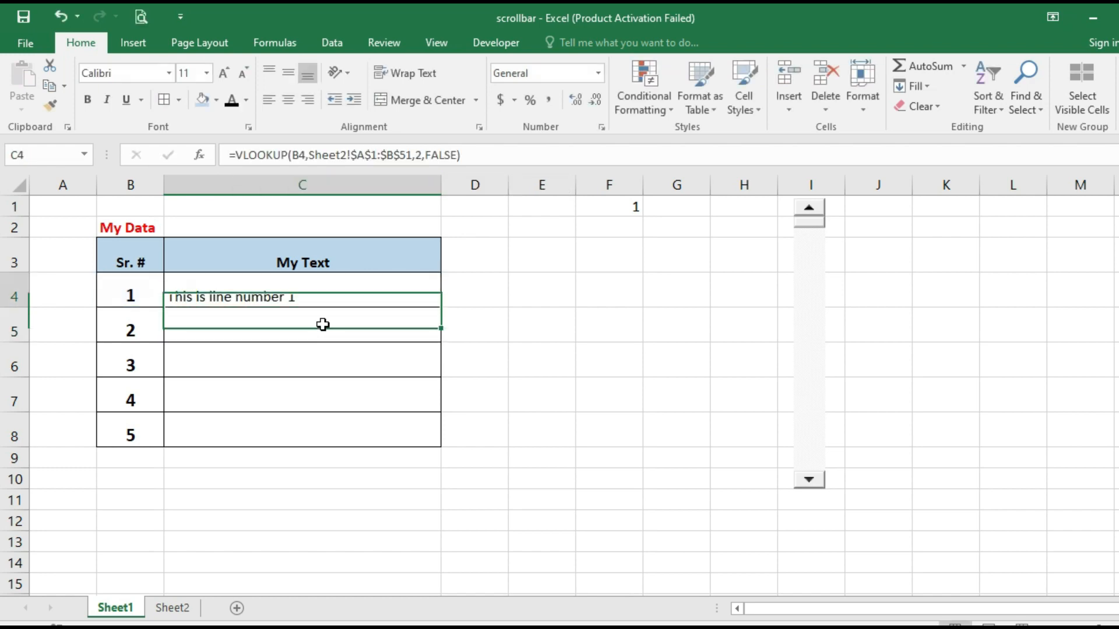
pyautogui.press('Up')
# Copy the C4 lookup formula into C5:C8
pyautogui.hotkey('ctrl', 'c')
pyautogui.press('Down')
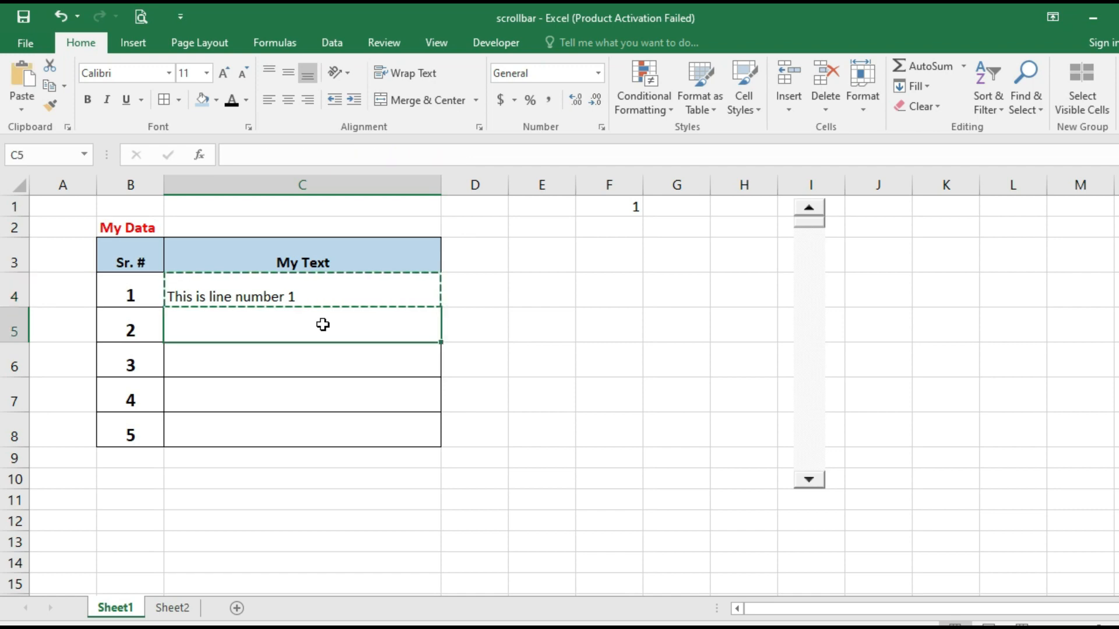
pyautogui.hotkey('shift', 'Down')
pyautogui.hotkey('shift', 'Down')
pyautogui.hotkey('shift', 'Down')
pyautogui.hotkey('ctrl', 'v')
pyautogui.press('Escape')
pyautogui.press('Up')
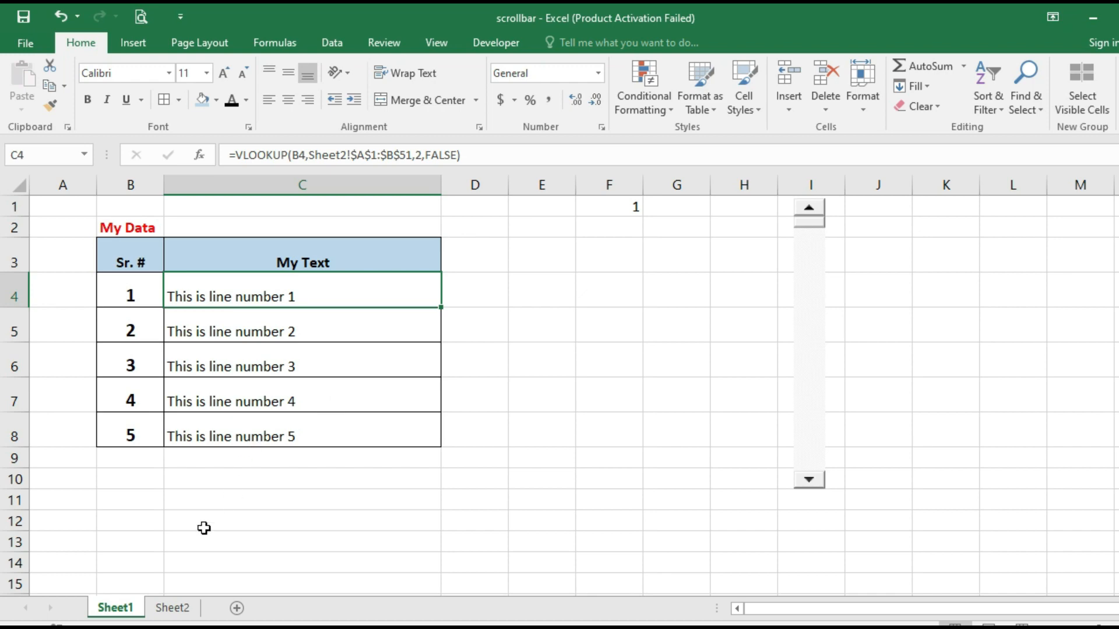
pyautogui.click(175, 615)
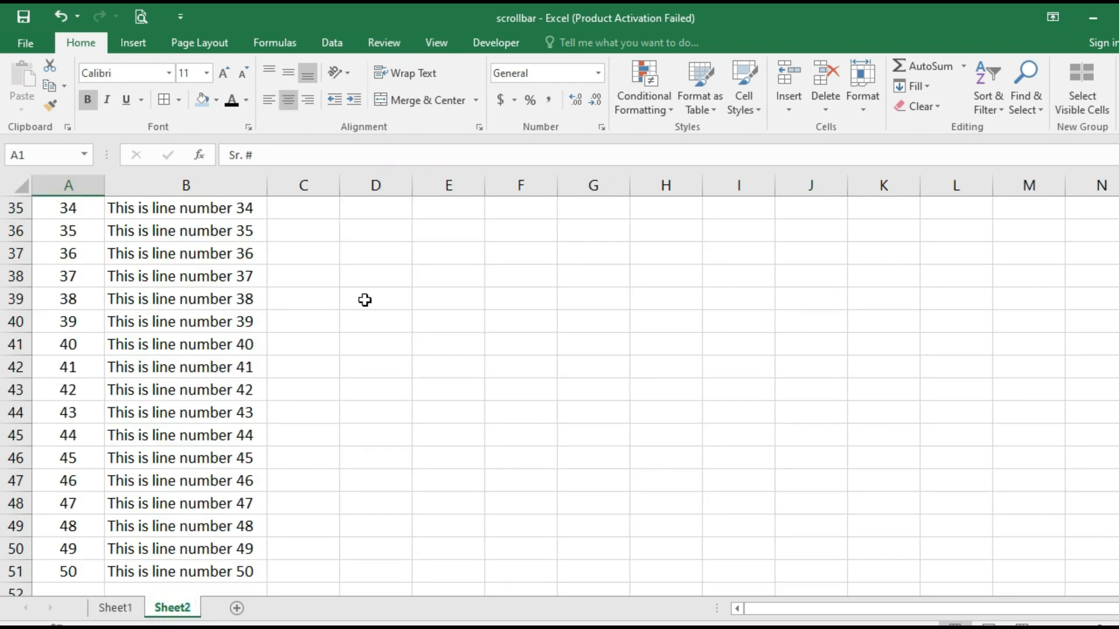
pyautogui.scroll(11, 365, 301)
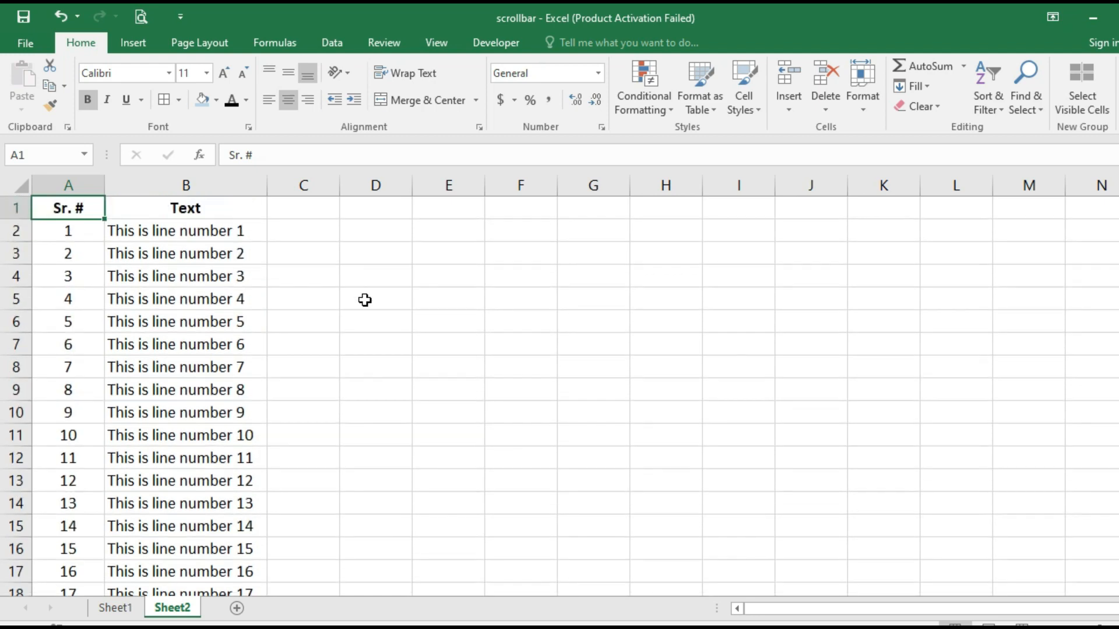
pyautogui.click(216, 232)
pyautogui.click(182, 255)
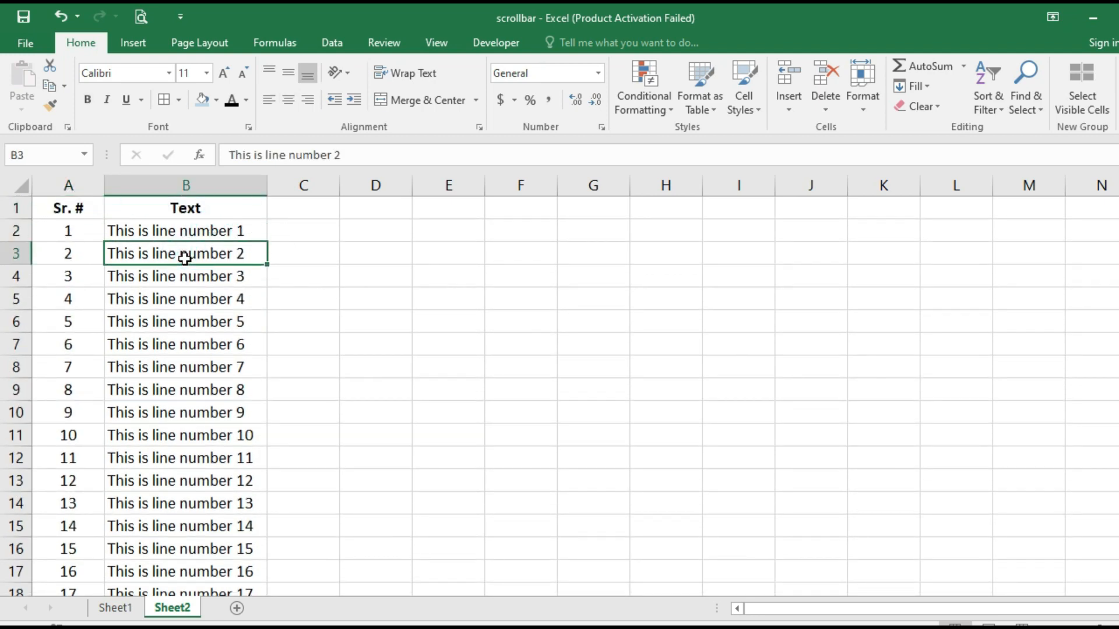
pyautogui.click(178, 278)
pyautogui.click(70, 232)
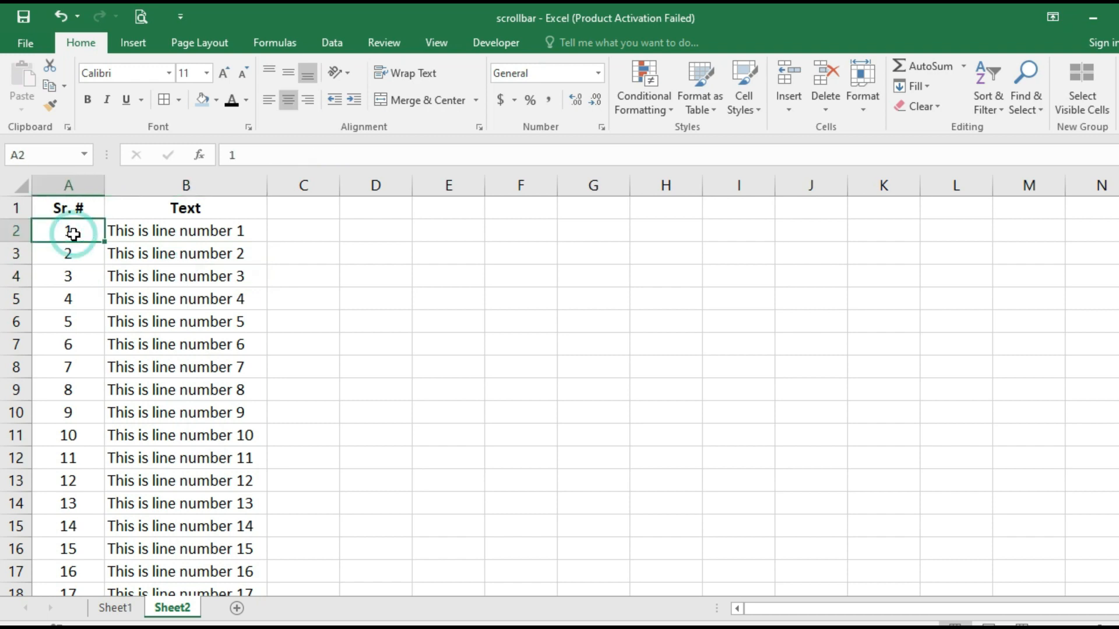
pyautogui.click(116, 608)
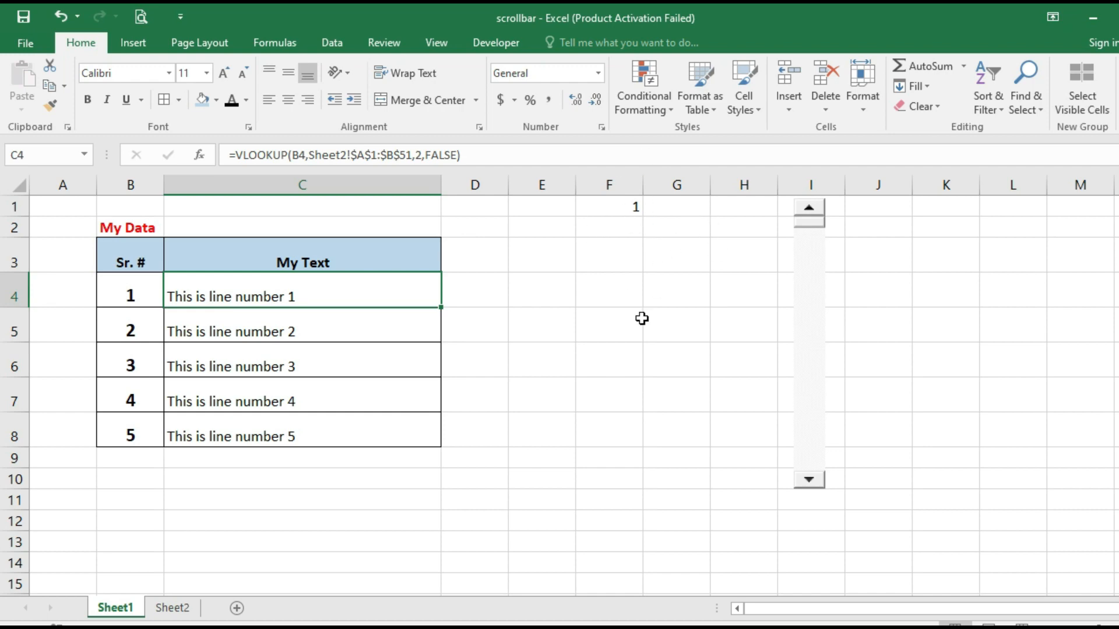
# Page the table forward five lines at a time up to line 50, revealing #N/A rows
pyautogui.click(812, 482)
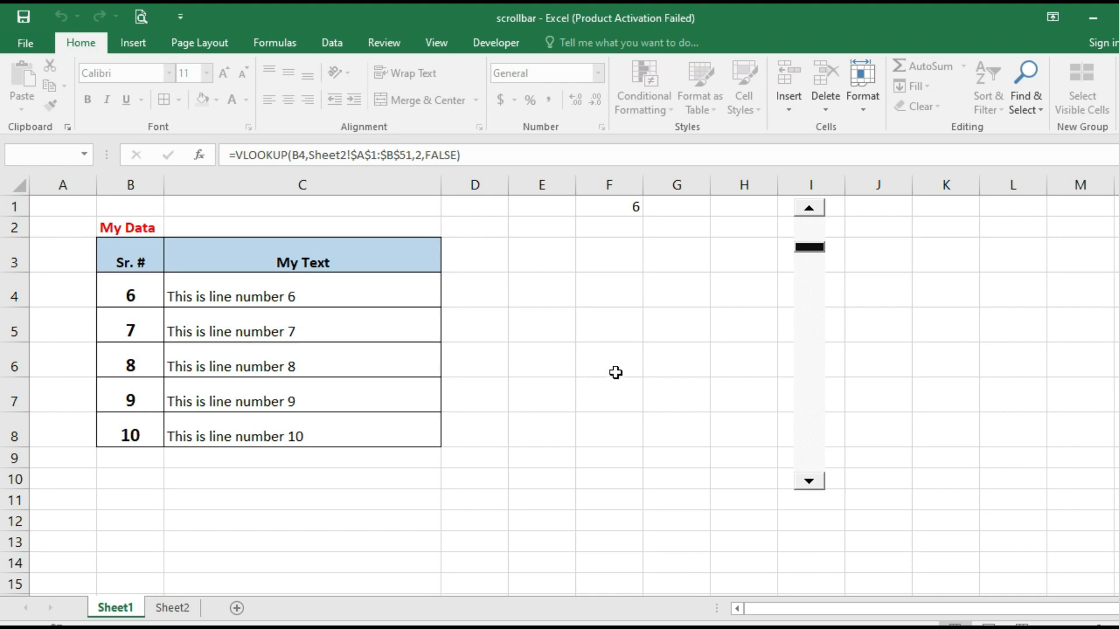
pyautogui.click(809, 480)
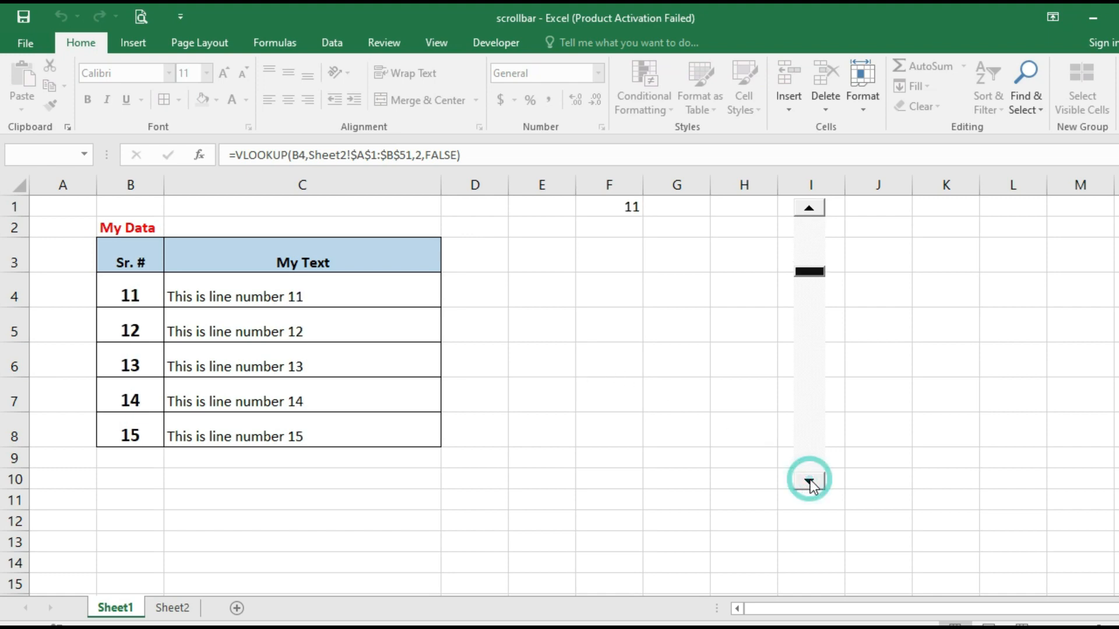
pyautogui.click(809, 480)
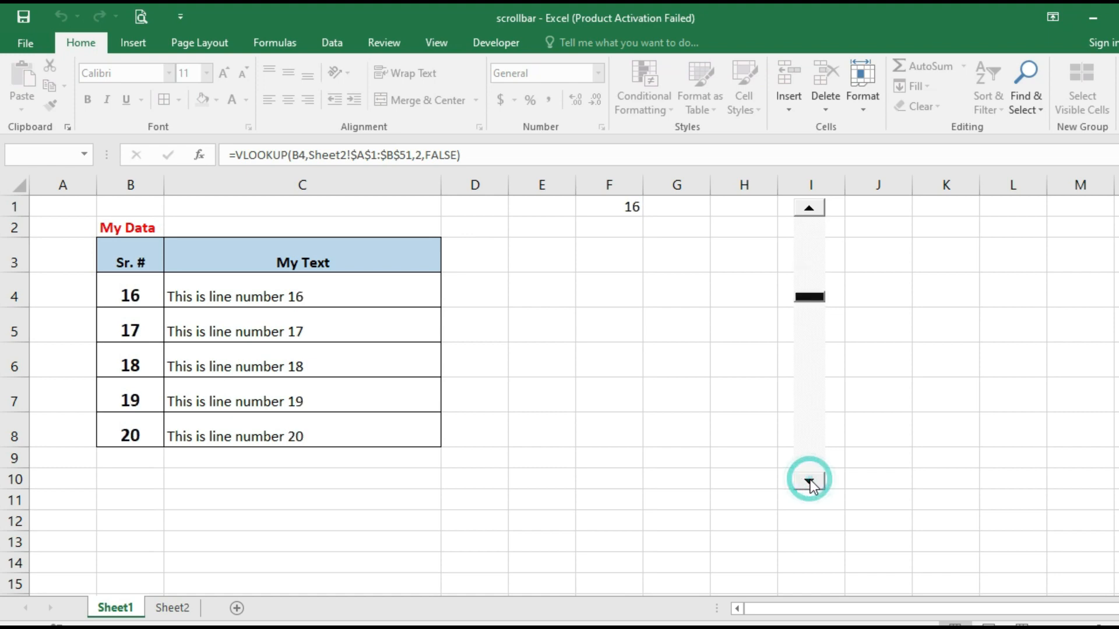
pyautogui.click(808, 480)
pyautogui.click(810, 482)
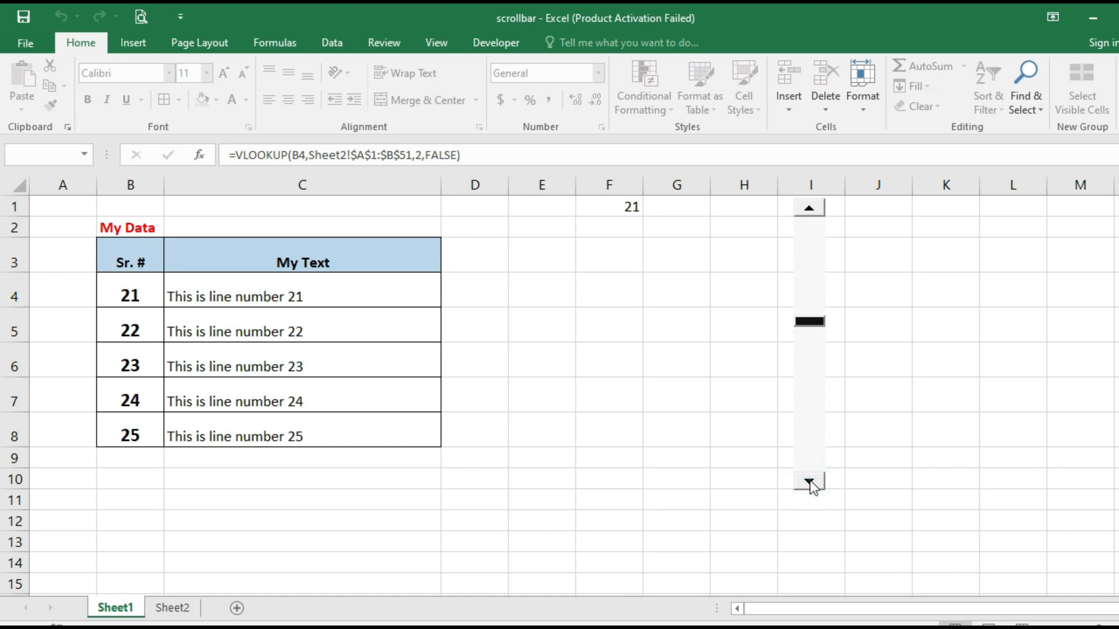
pyautogui.click(810, 482)
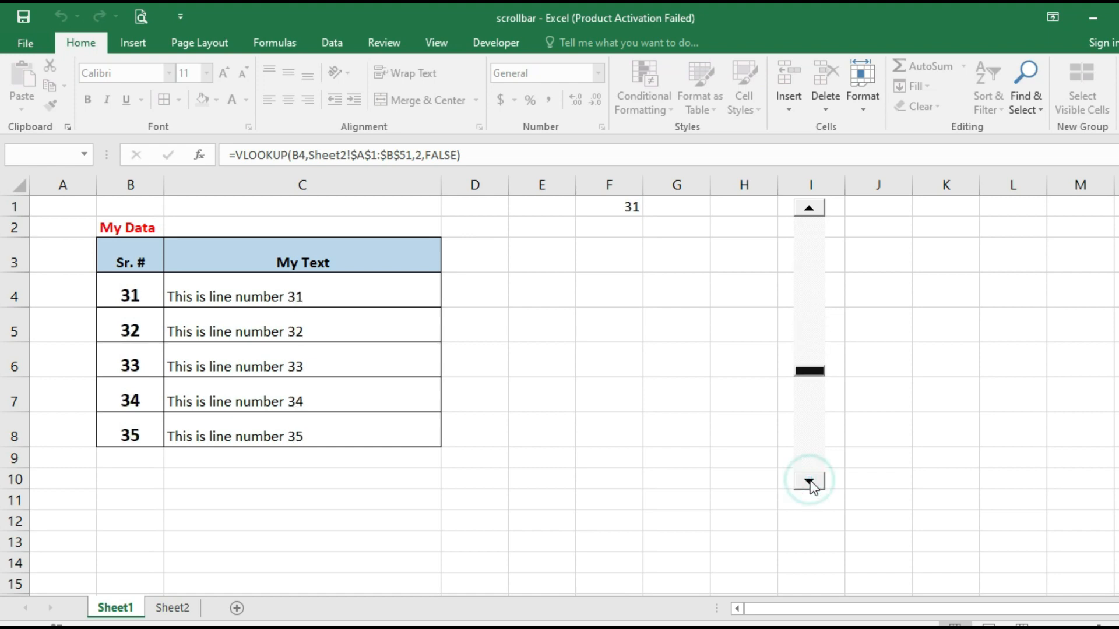
pyautogui.click(810, 482)
pyautogui.click(810, 482)
pyautogui.click(810, 482)
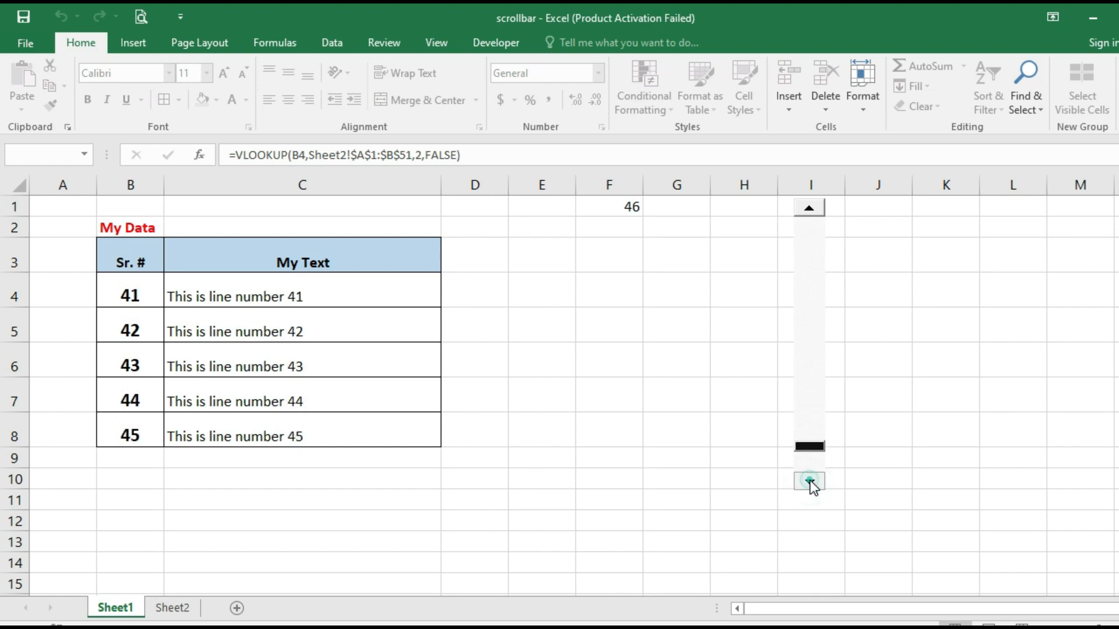
pyautogui.click(810, 482)
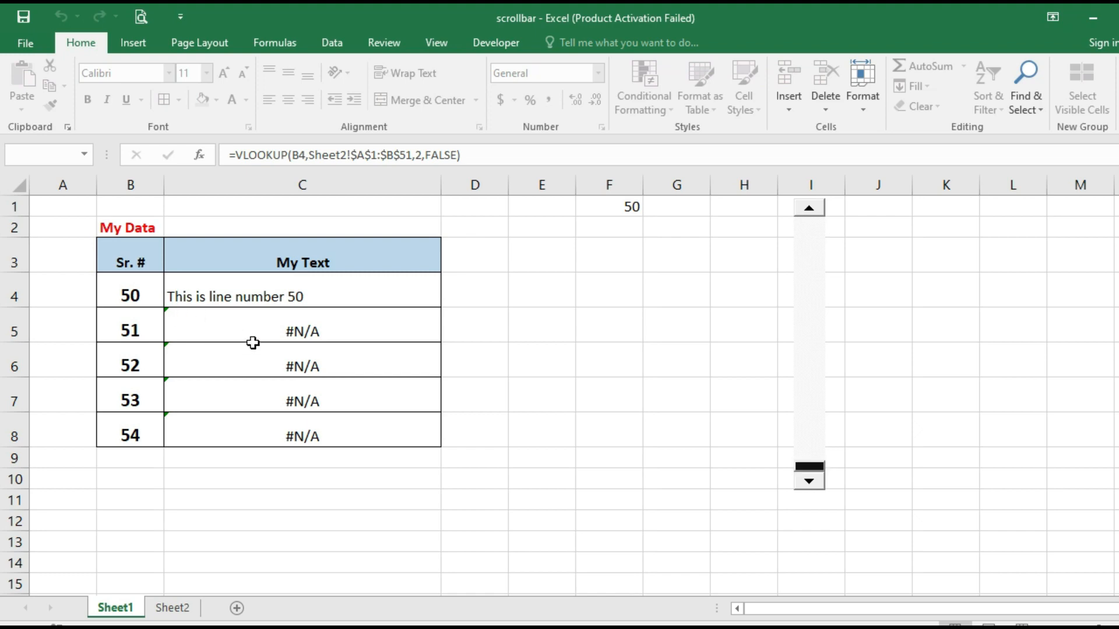
# Page the table back up to show lines 1 to 5
pyautogui.click(810, 208)
pyautogui.click(809, 208)
pyautogui.click(810, 208)
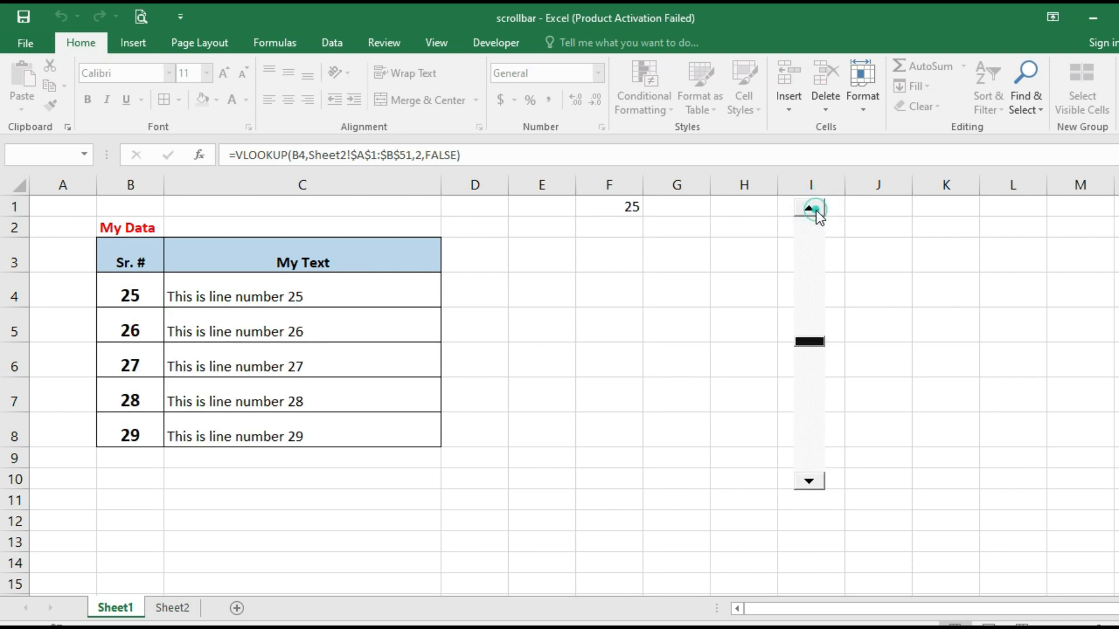
pyautogui.click(816, 211)
pyautogui.click(816, 211)
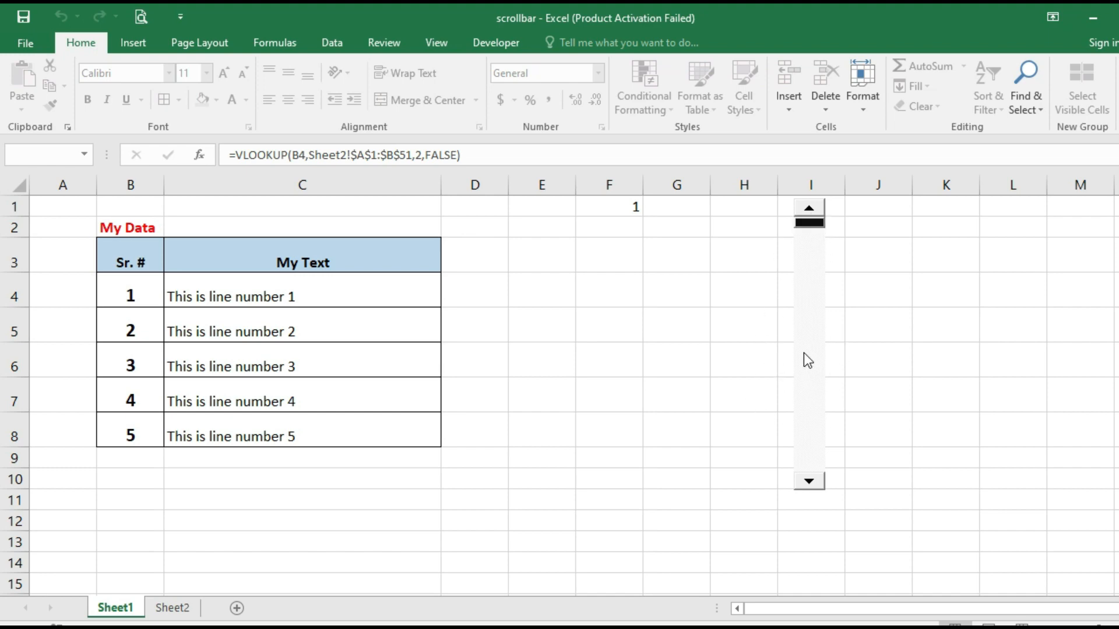
# Advance the table to line 2, then set F1's font colour to White to hide it
pyautogui.click(807, 263)
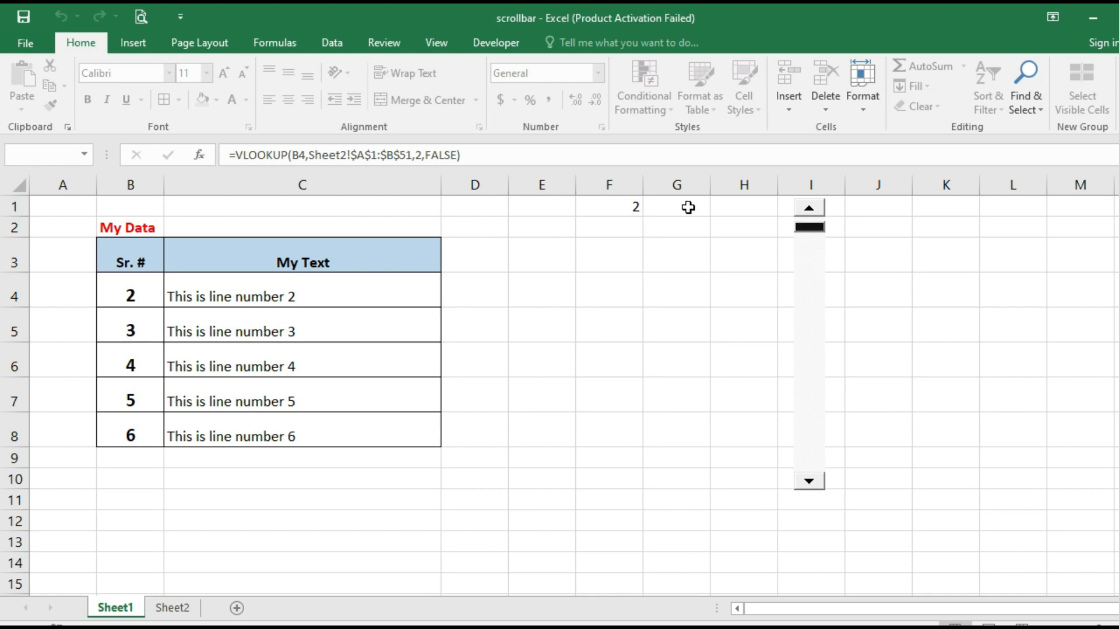
pyautogui.click(624, 206)
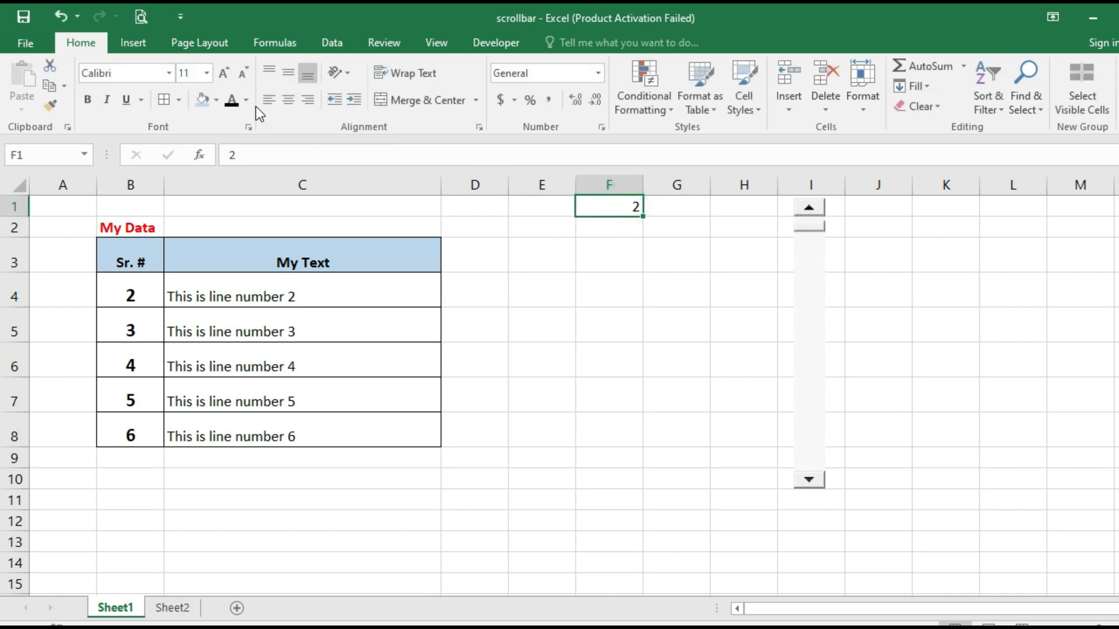
pyautogui.click(246, 100)
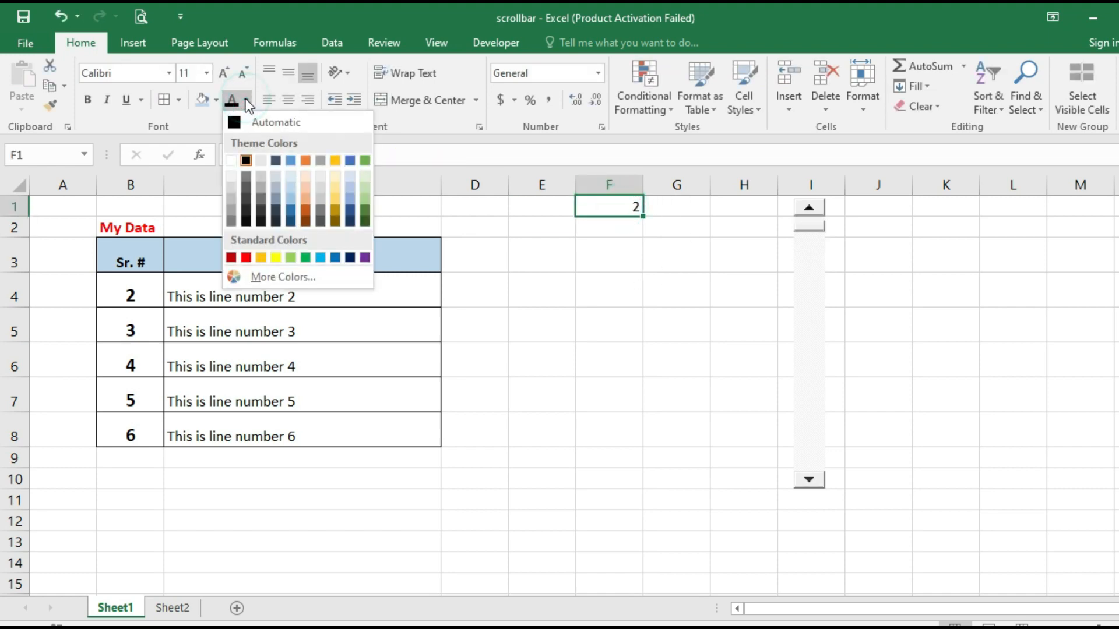
pyautogui.click(231, 161)
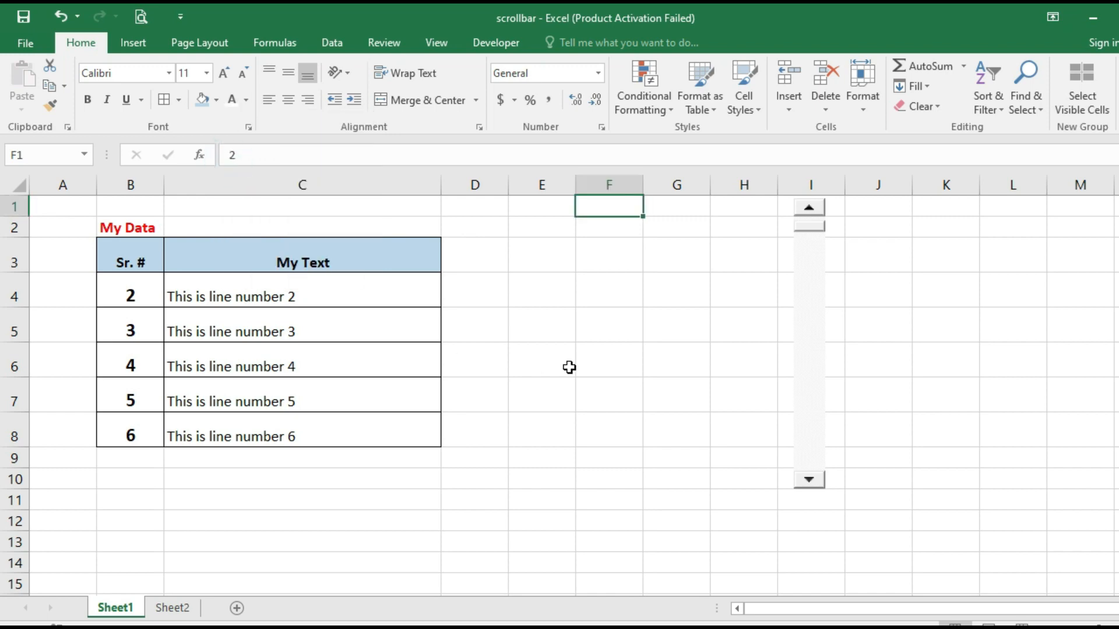
pyautogui.click(590, 352)
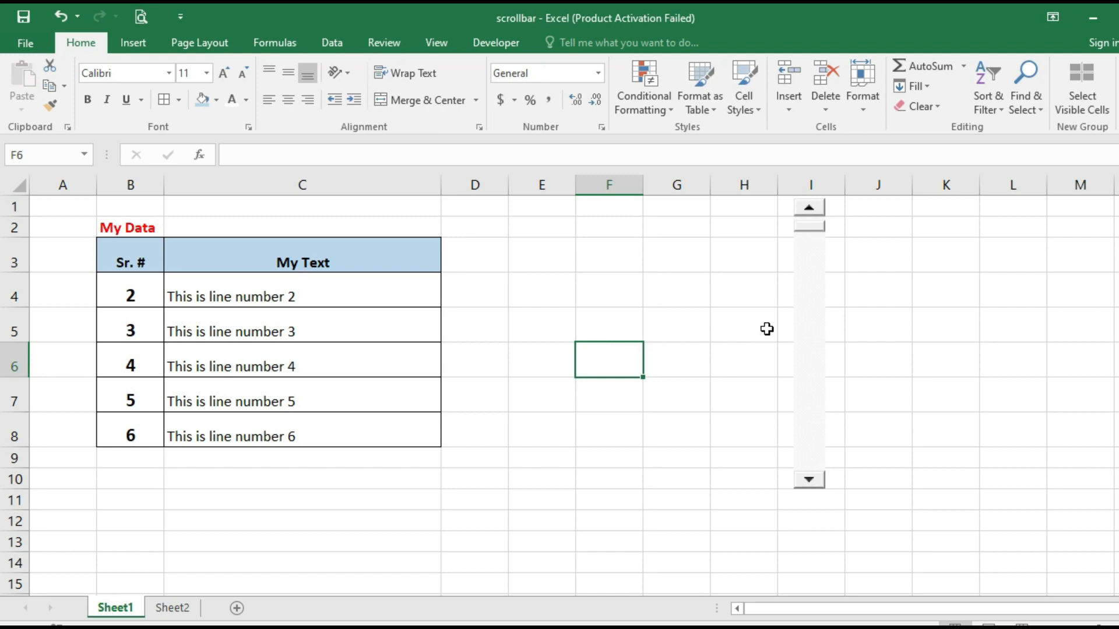
# Step the table forward one line at a time to lines 11–15
pyautogui.click(813, 366)
pyautogui.click(813, 366)
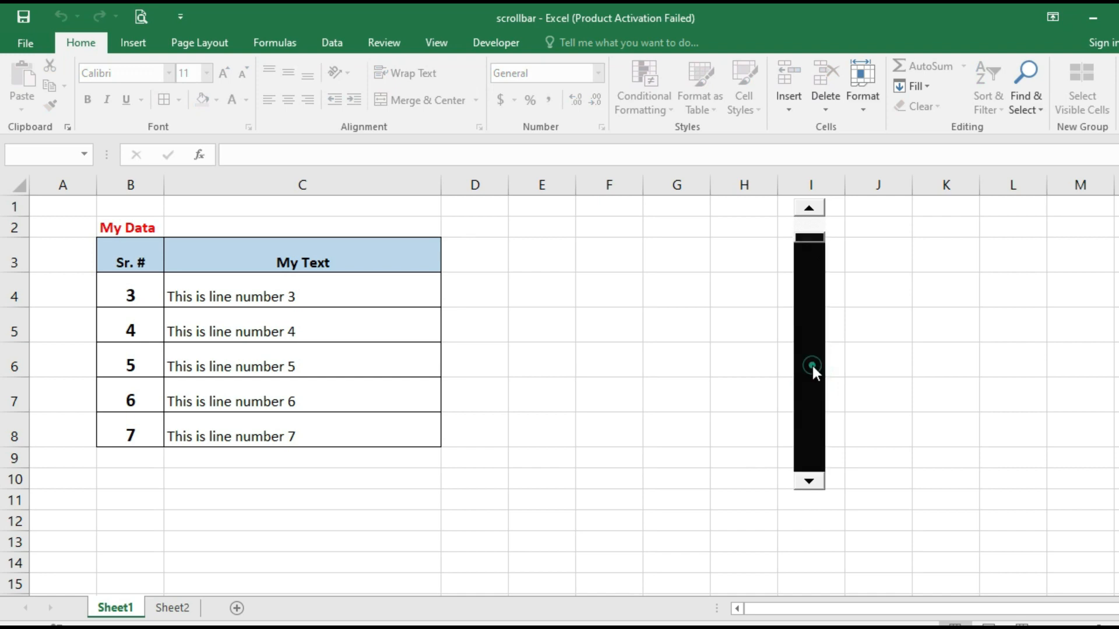
pyautogui.click(812, 366)
pyautogui.click(813, 366)
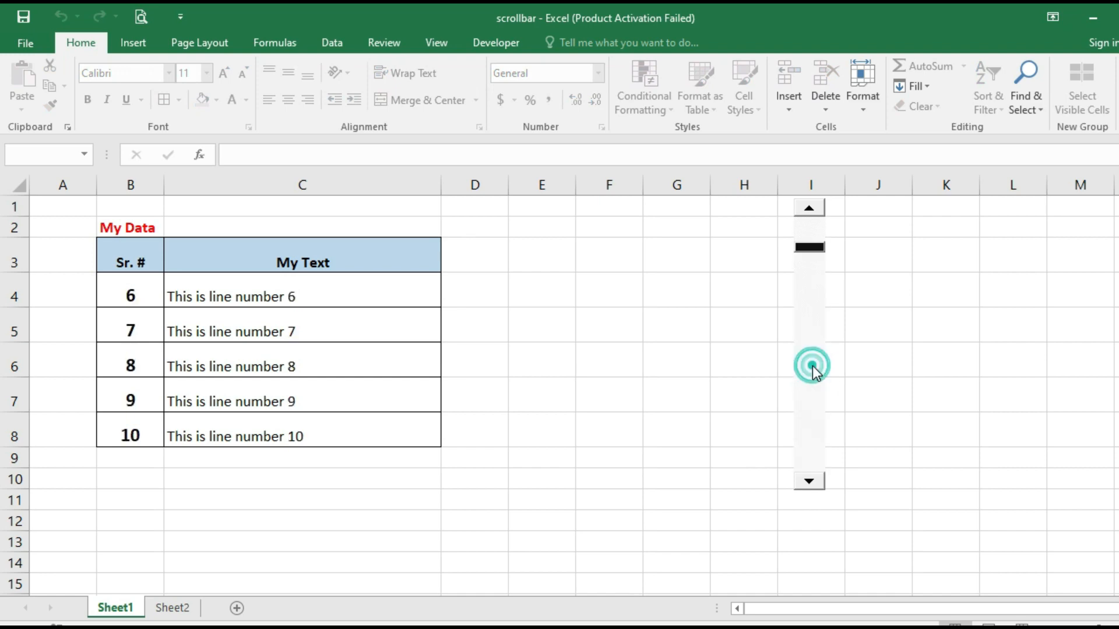
pyautogui.click(812, 366)
pyautogui.click(812, 366)
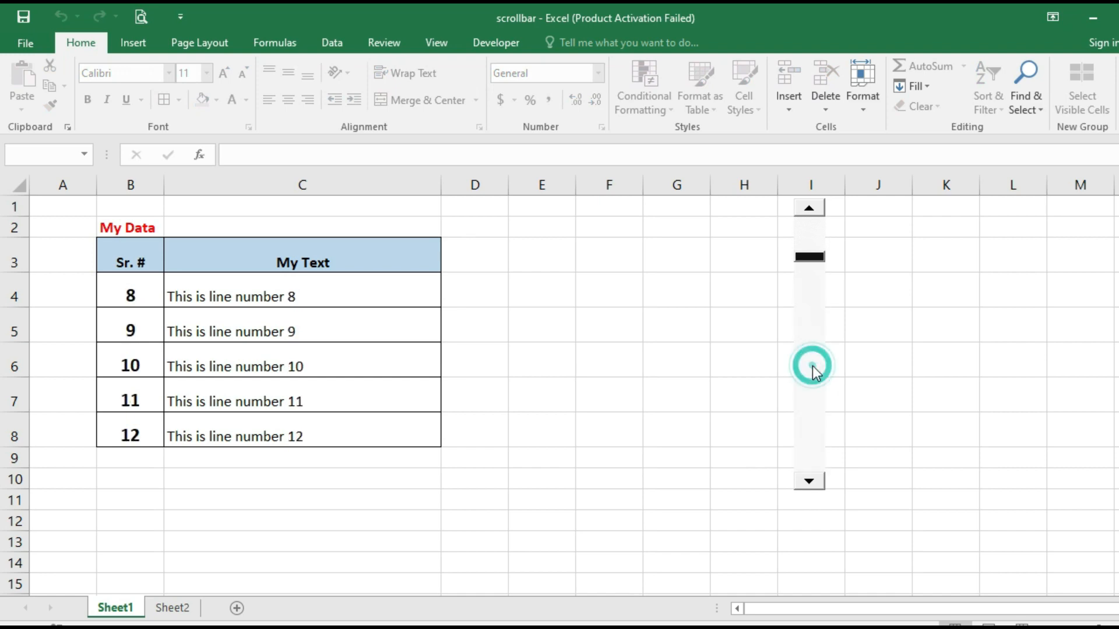
pyautogui.click(812, 366)
pyautogui.click(813, 366)
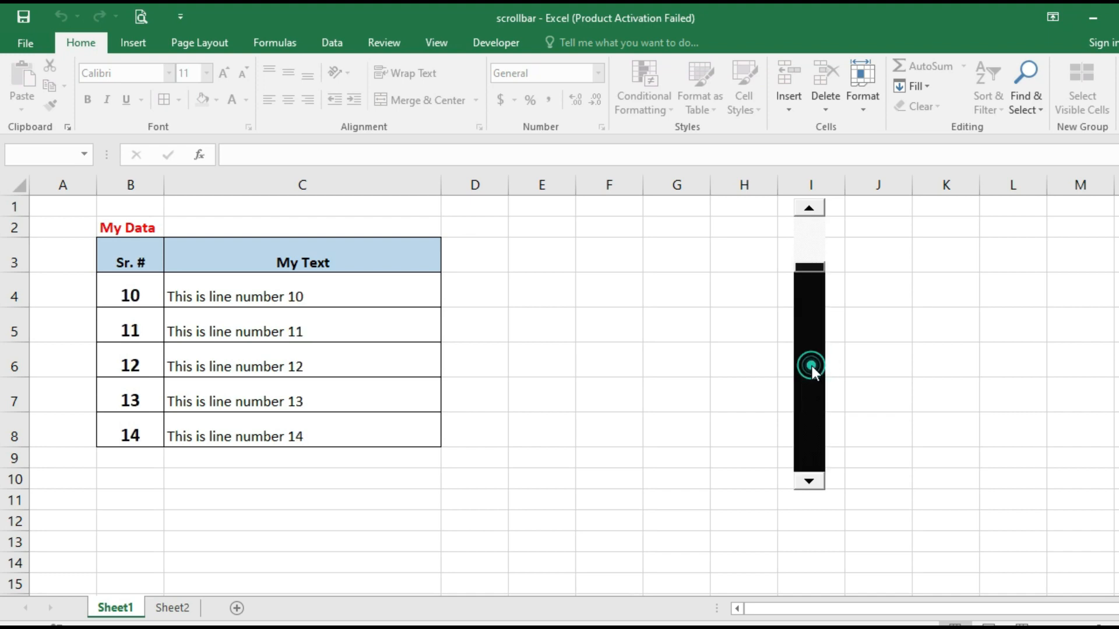
pyautogui.click(812, 366)
pyautogui.click(812, 366)
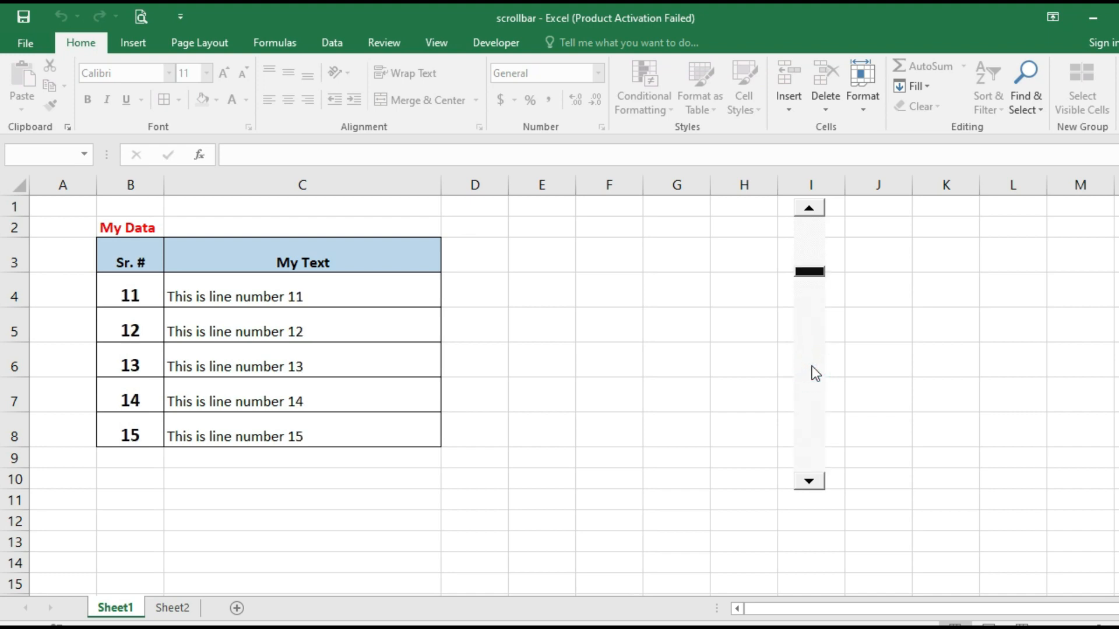
# Advance to lines 13–17, then return the table to lines 1–5
pyautogui.click(811, 433)
pyautogui.click(810, 432)
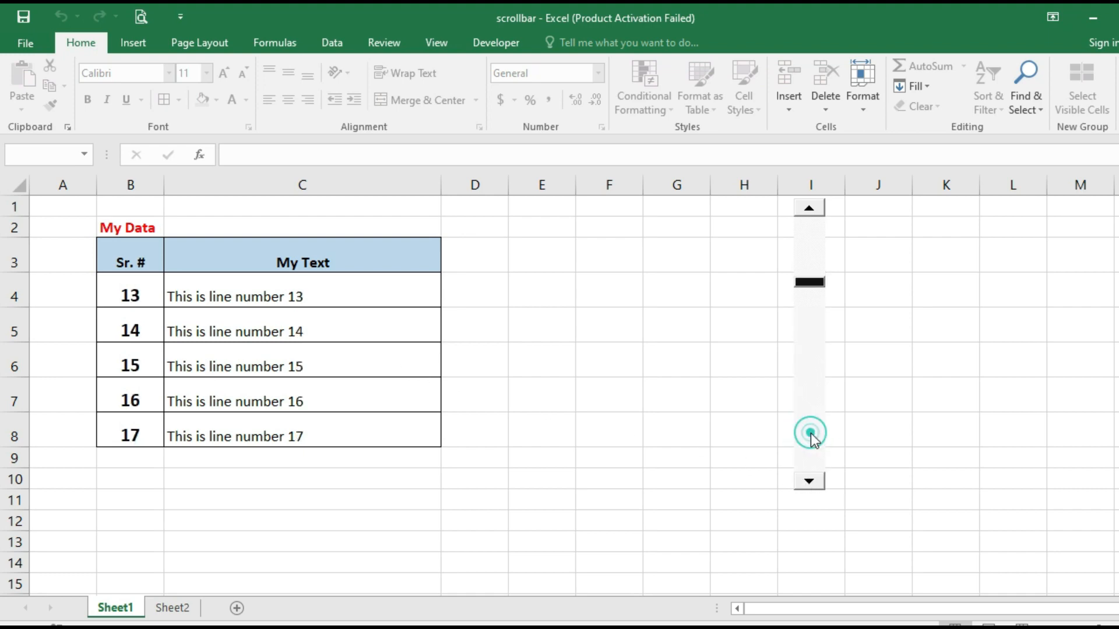
pyautogui.click(813, 209)
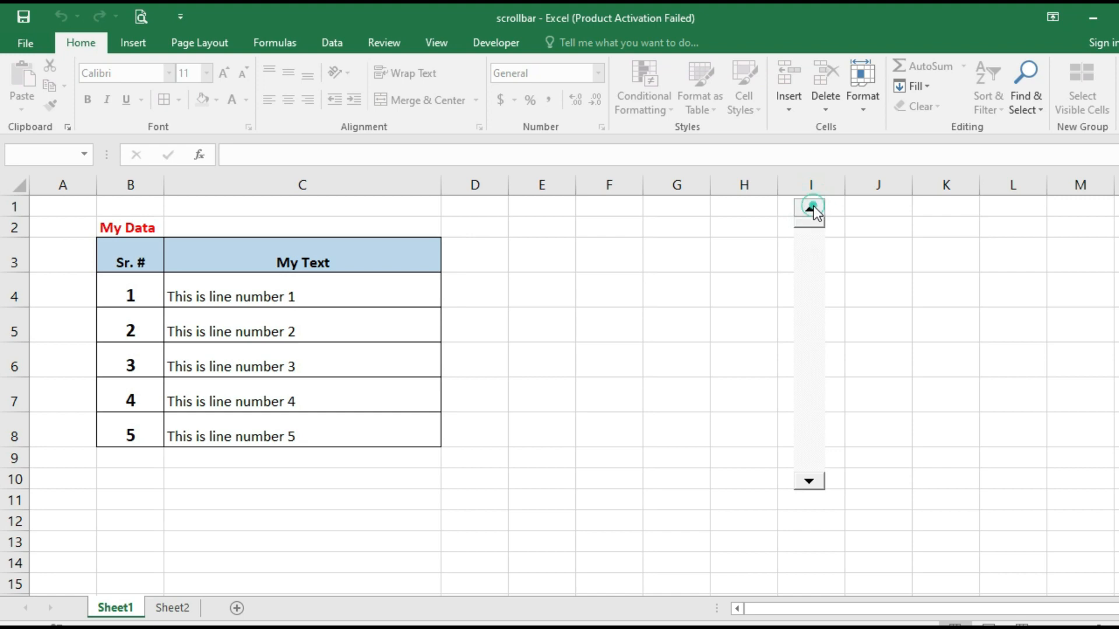
pyautogui.click(603, 271)
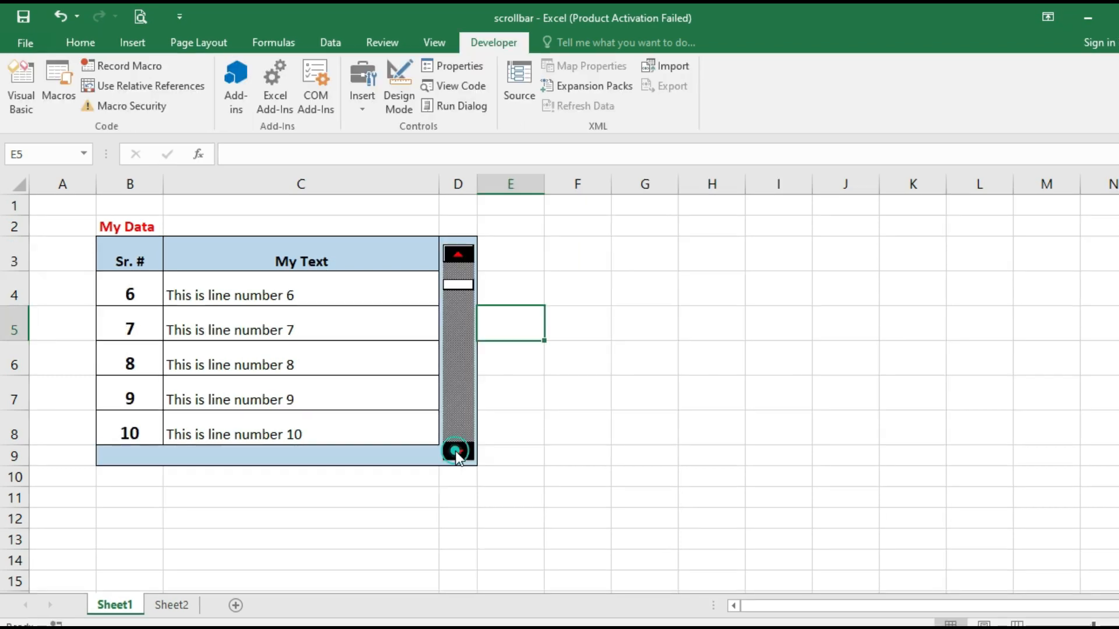
# Use the ActiveX scroll bar in column D to page to lines 41–45, then back to 21–25
pyautogui.click(456, 452)
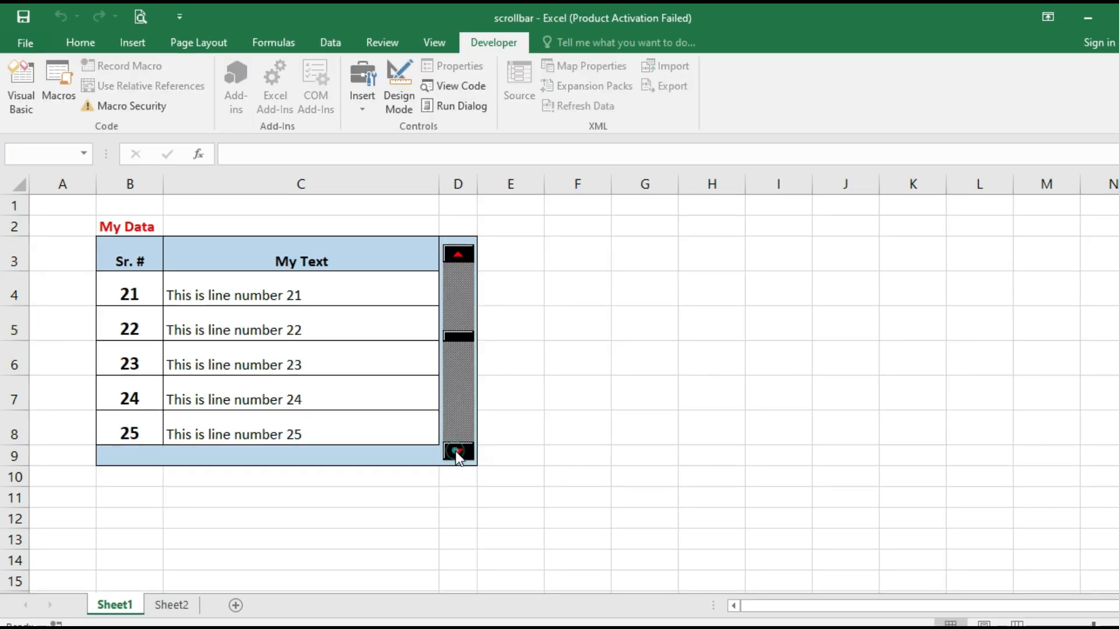
pyautogui.click(456, 452)
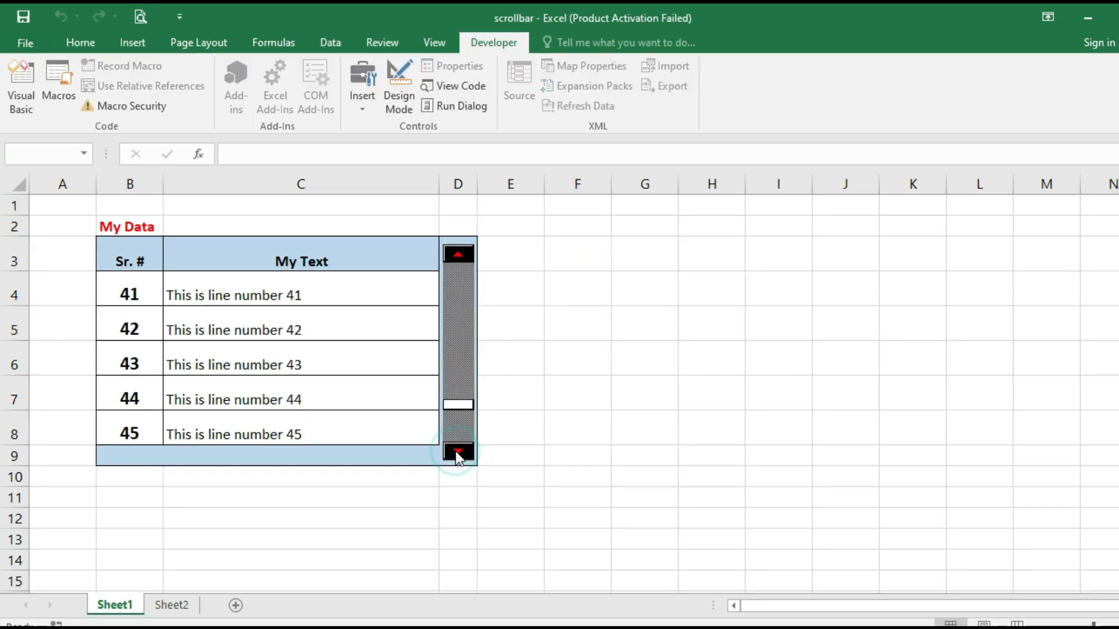
pyautogui.click(456, 273)
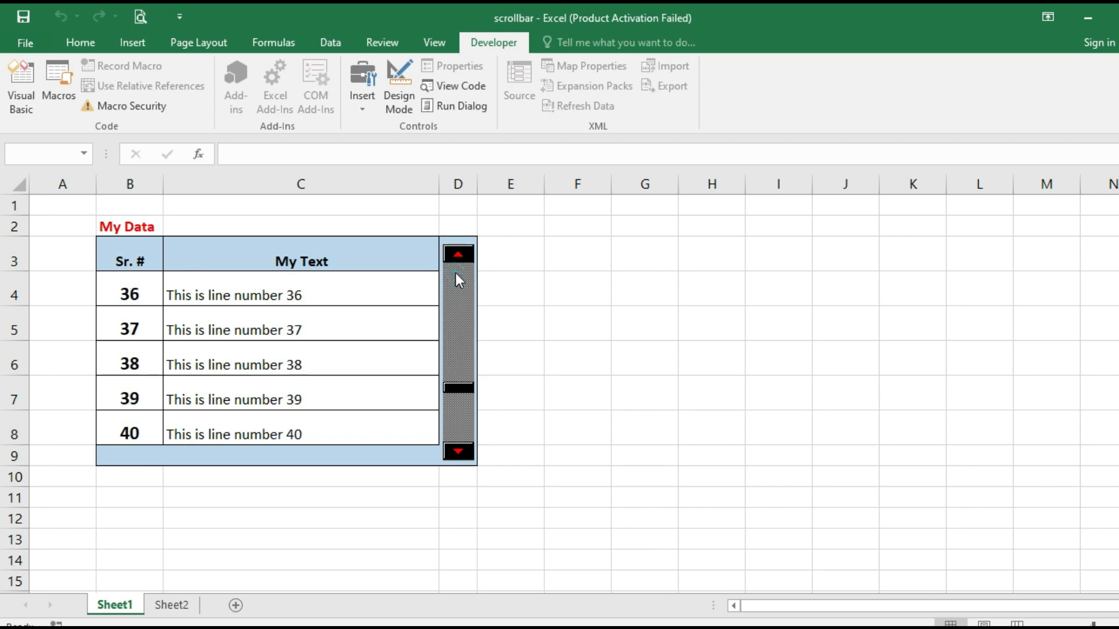
pyautogui.click(455, 271)
pyautogui.click(456, 274)
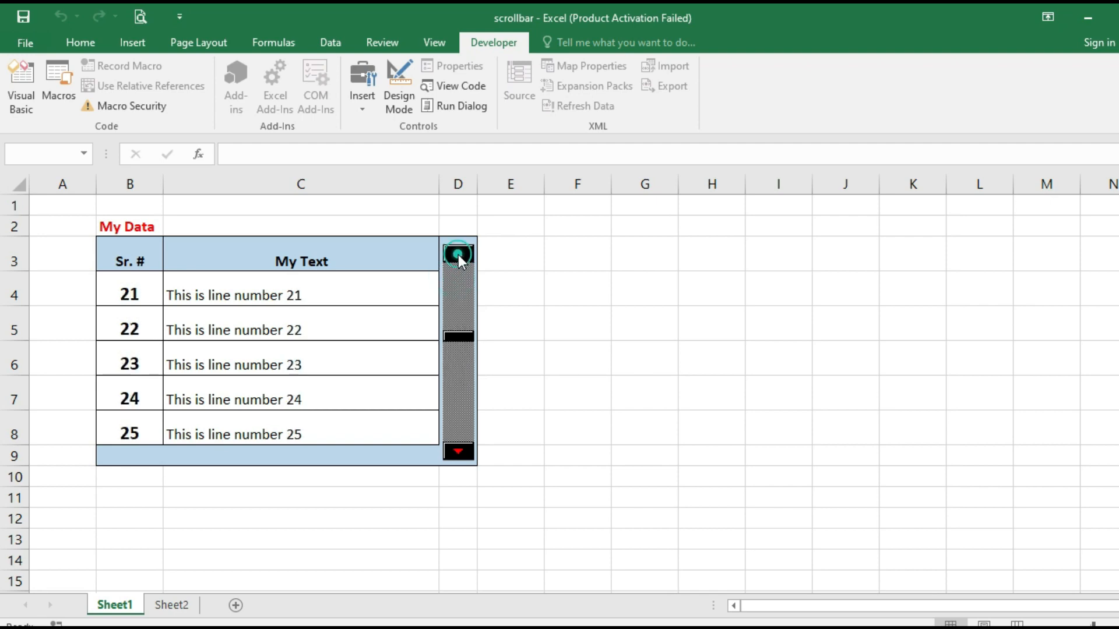